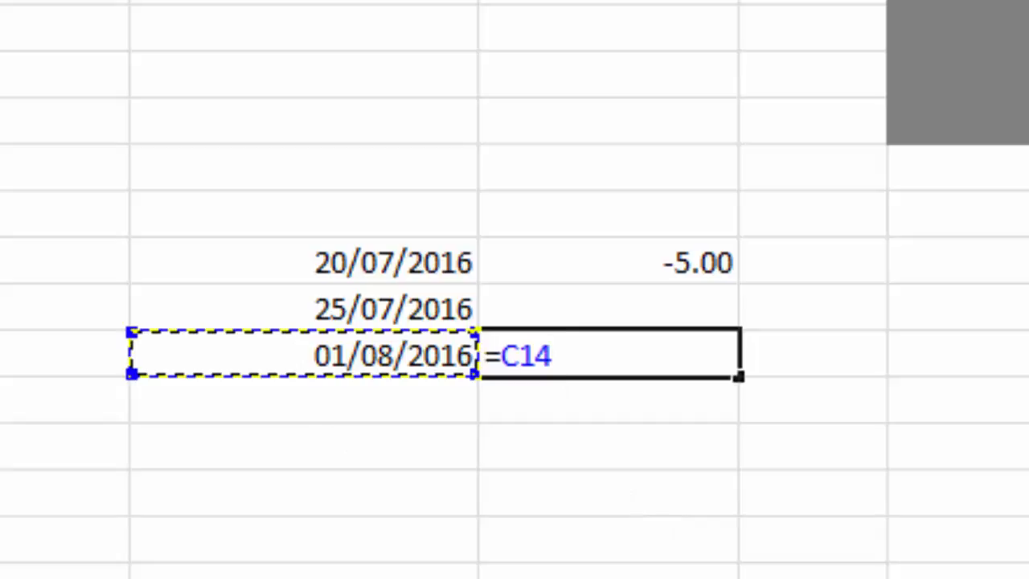
Complete the formula in D14 as =C14-today() to count the days from today to that date
type("-today")
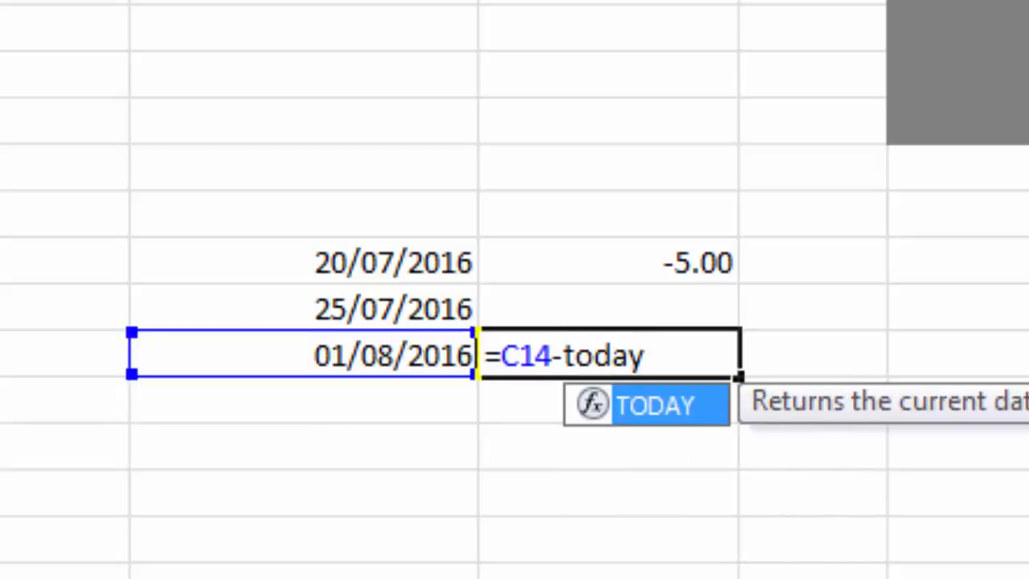
type("()")
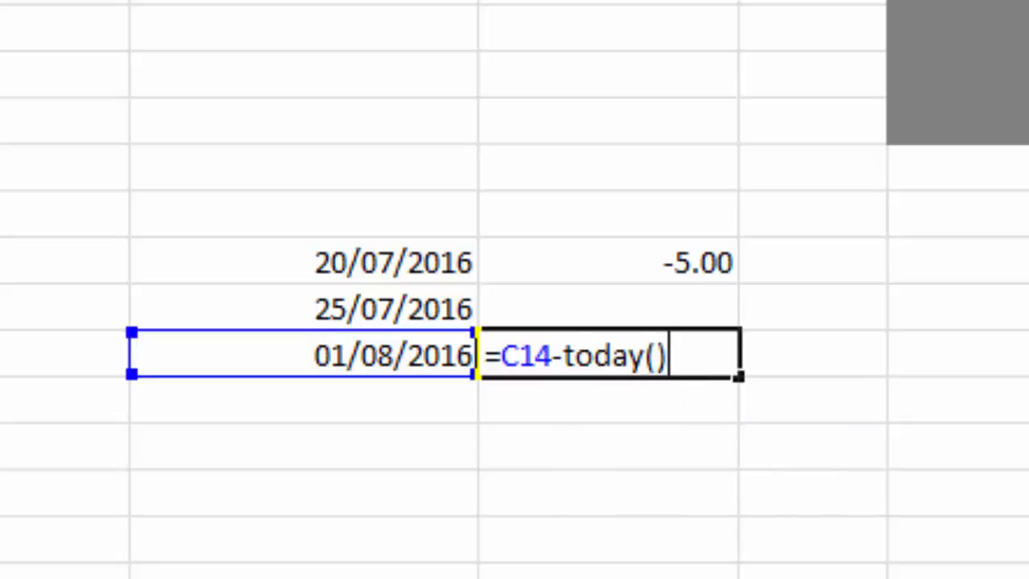
key("Return")
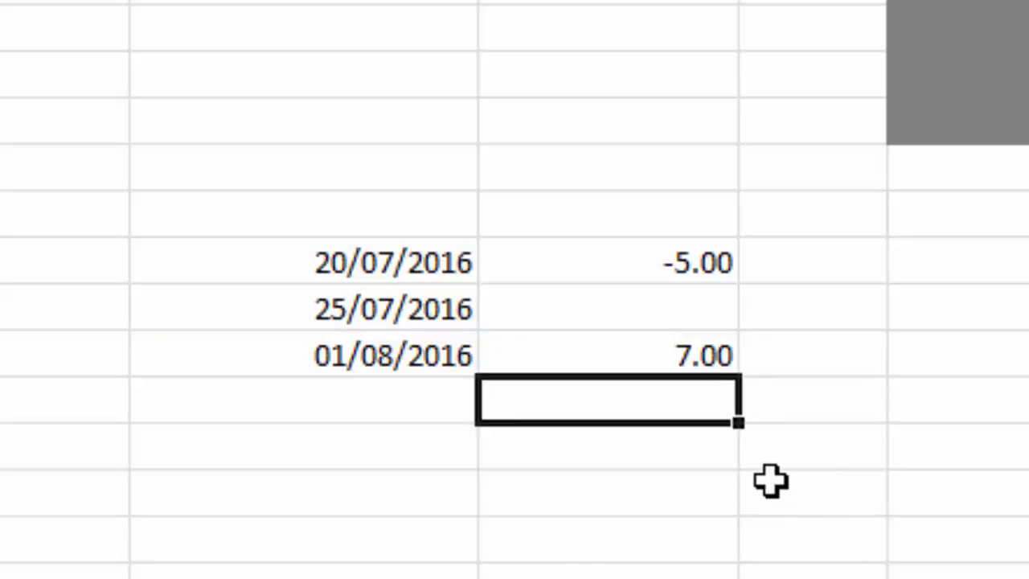
left_click(658, 488)
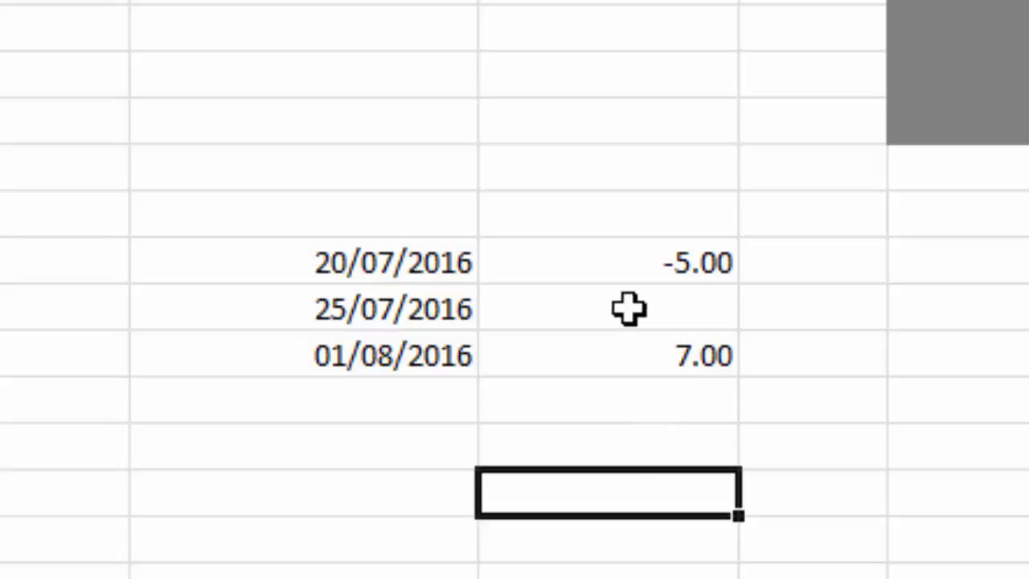
Change the formula in D12 to =(C12-TODAY())/7 so the difference is expressed in weeks
left_click(679, 258)
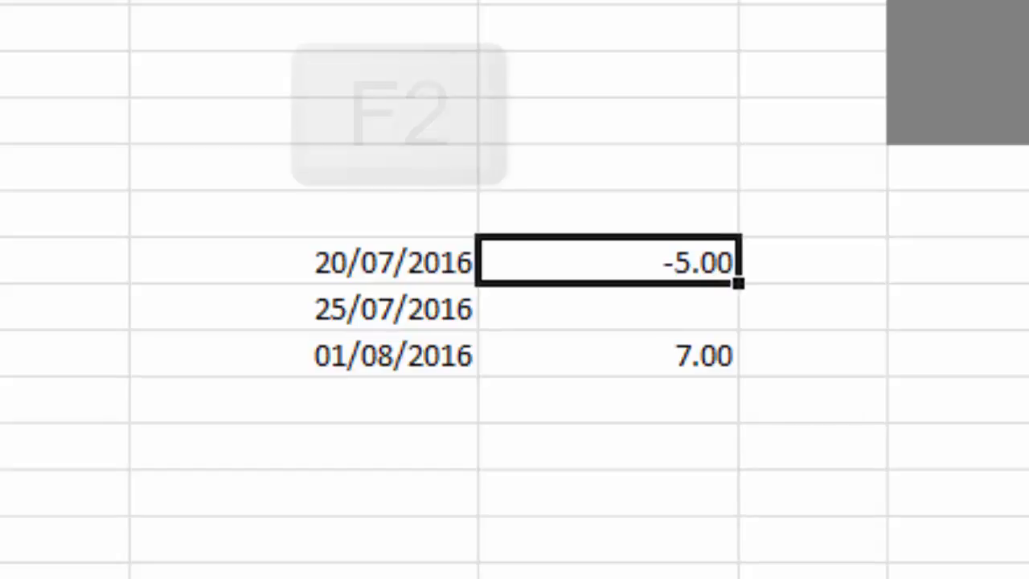
key("F2")
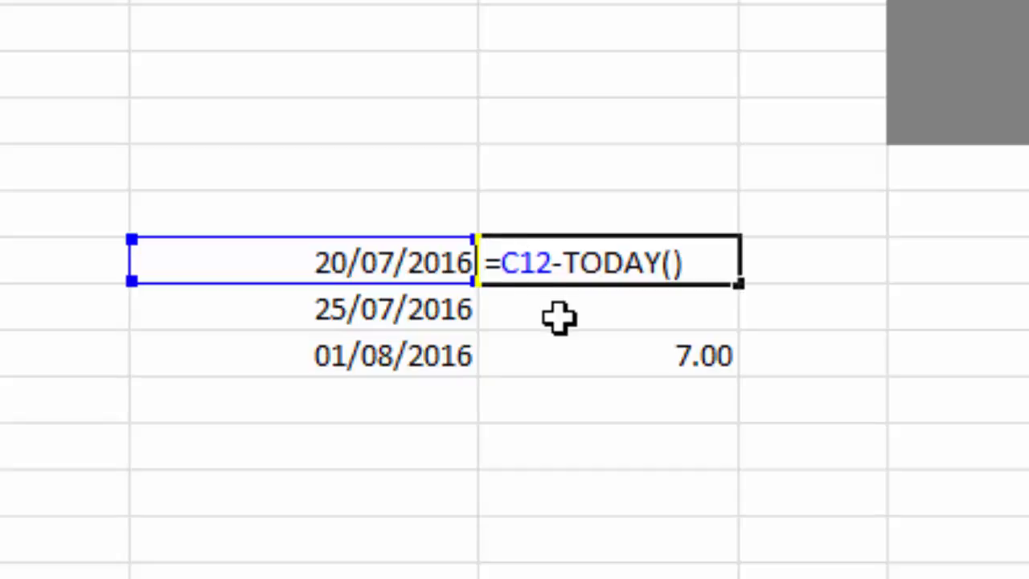
type("(")
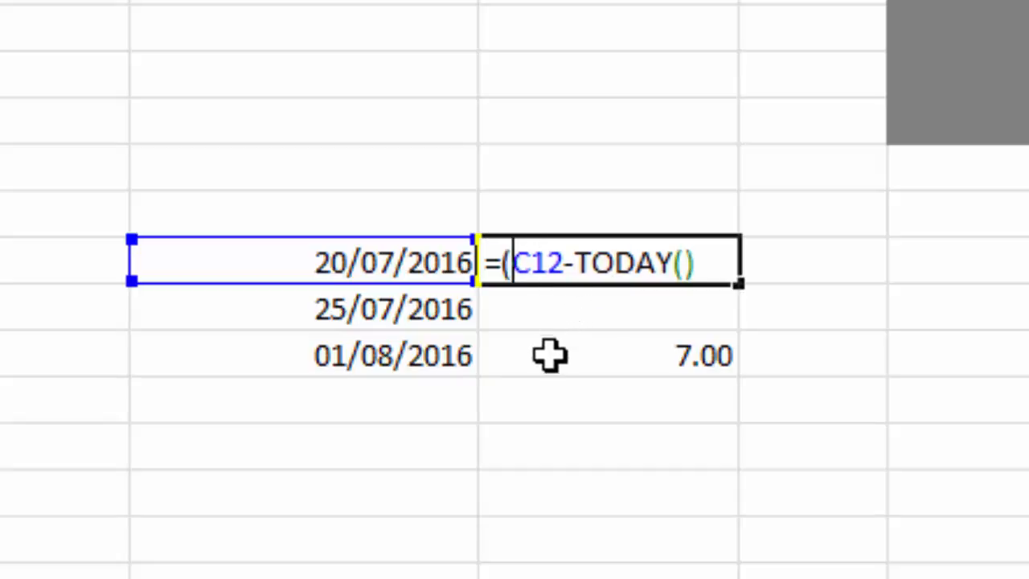
left_click(706, 268)
type(")")
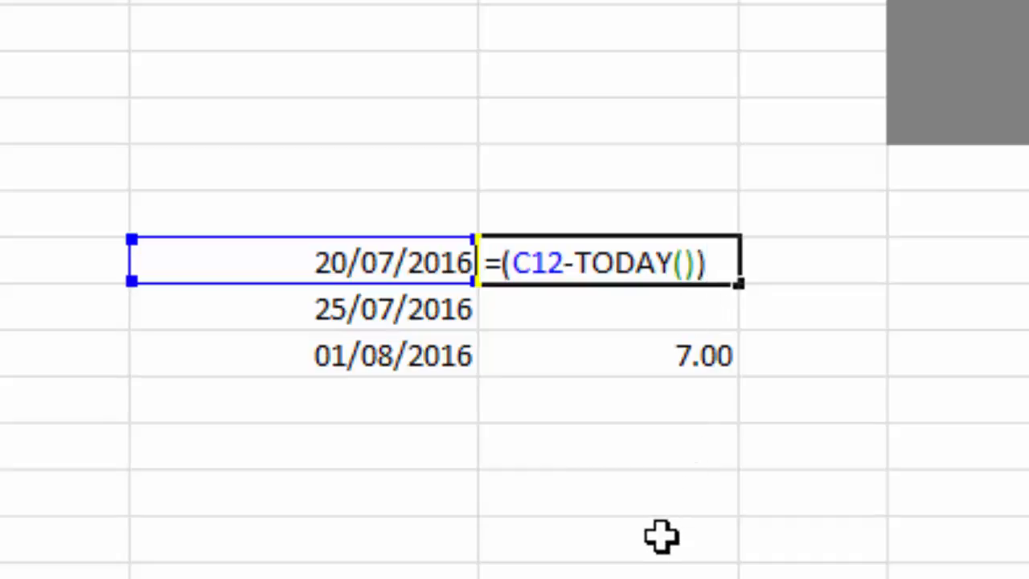
type("/7")
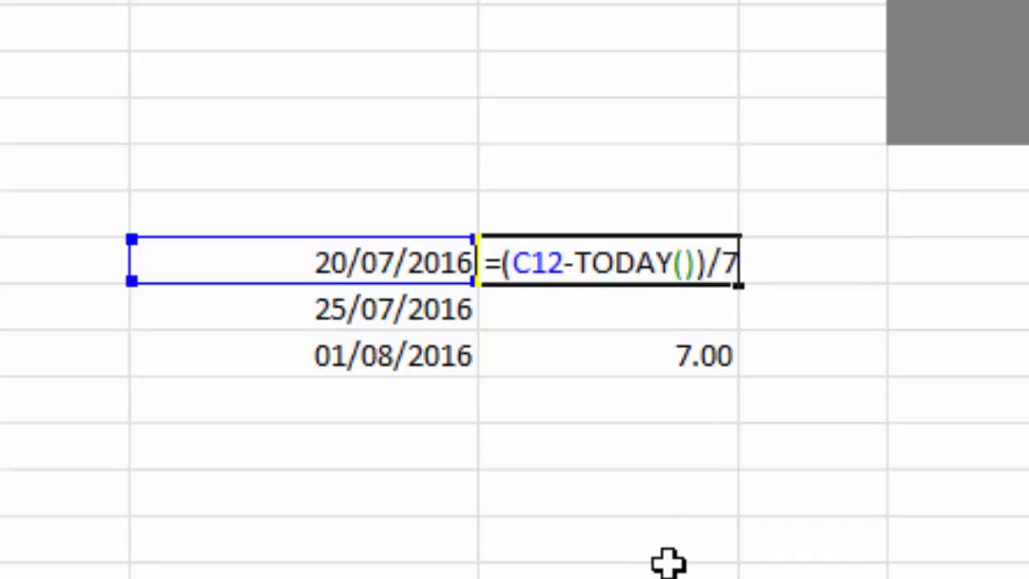
key("Return")
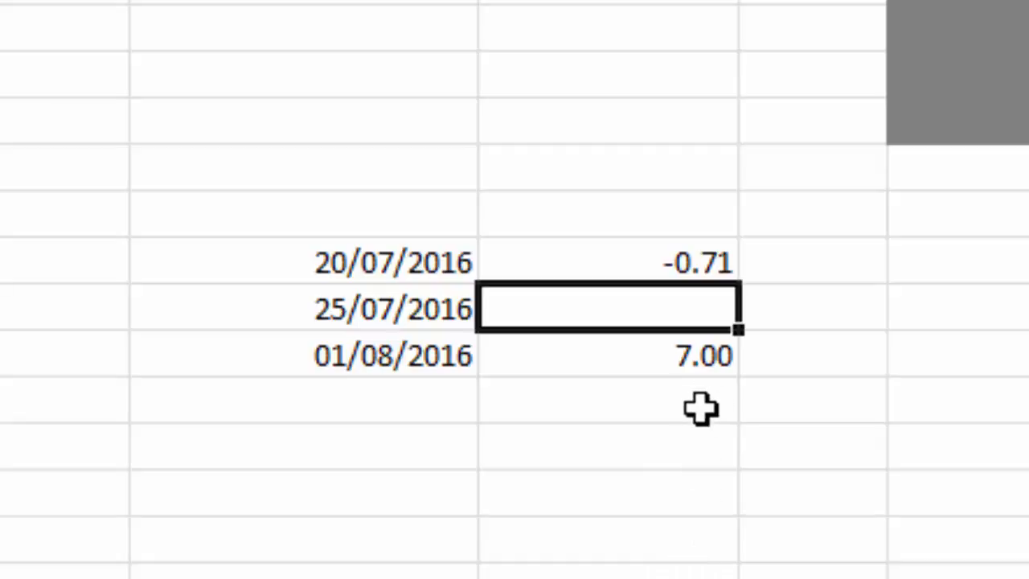
Change the formula in D14 to =(C14-TODAY())/7 so the difference is expressed in weeks
key("F2")
left_click(691, 356)
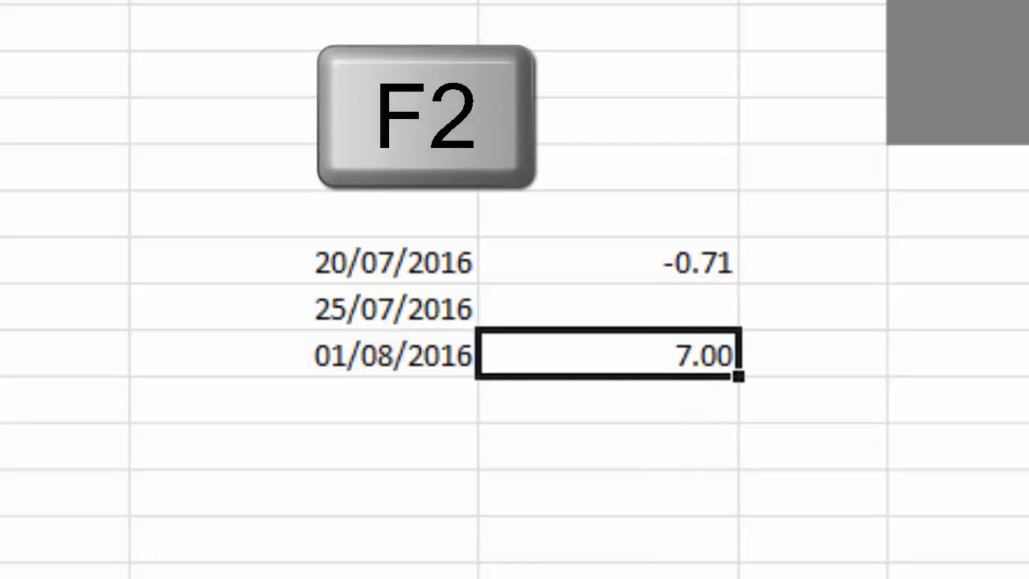
key("F2")
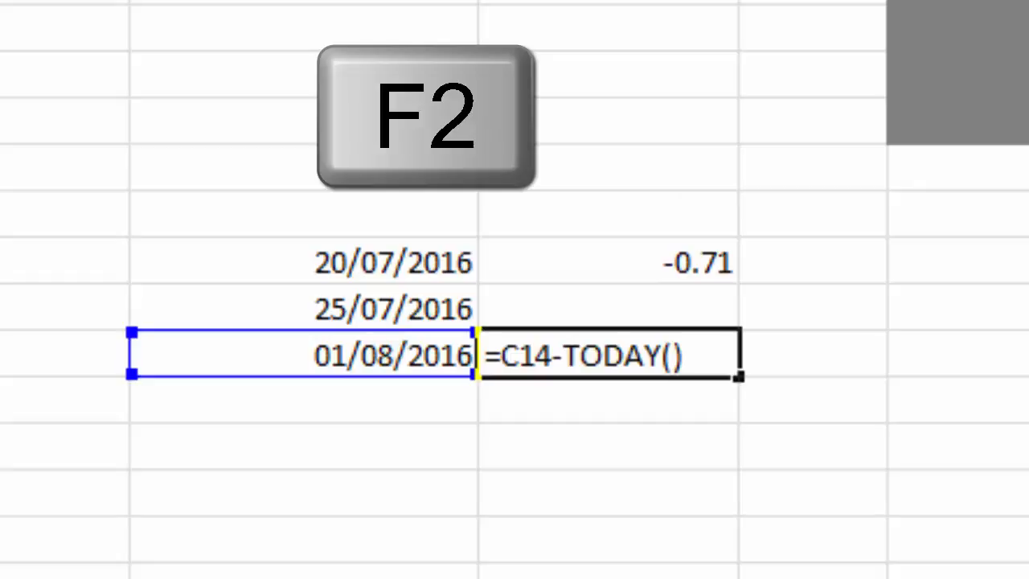
type("(")
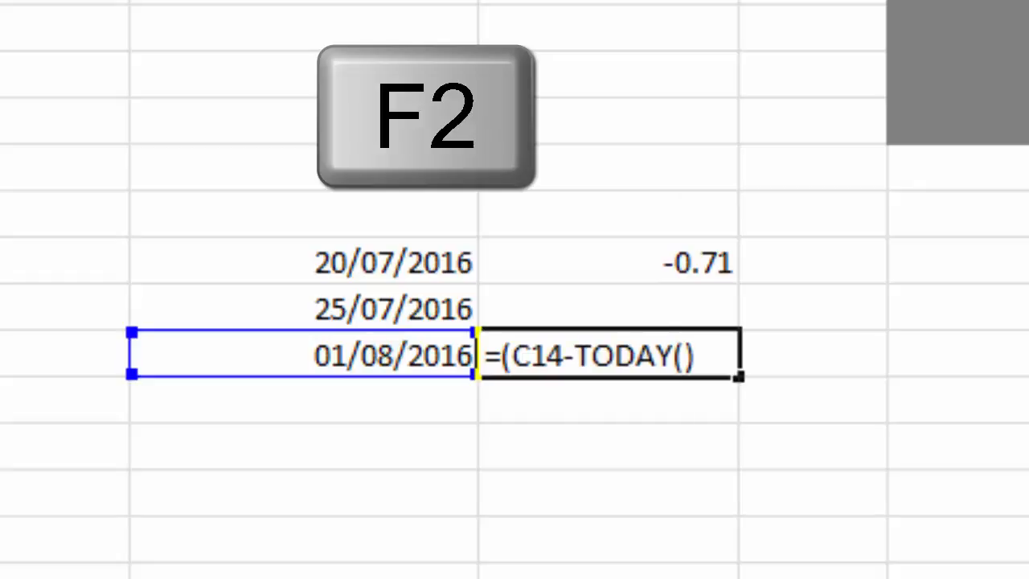
type("))")
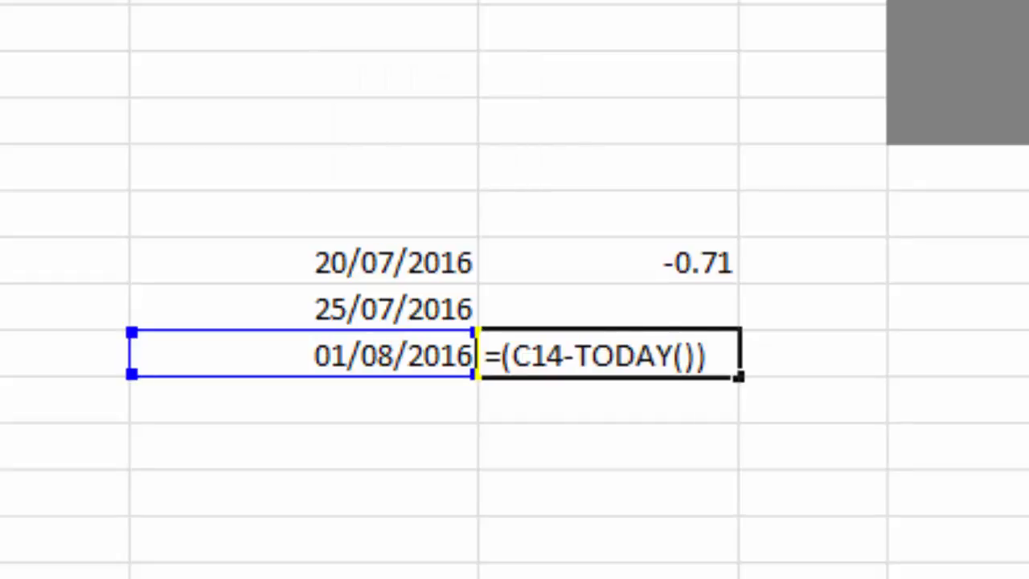
type("/7")
key("Return")
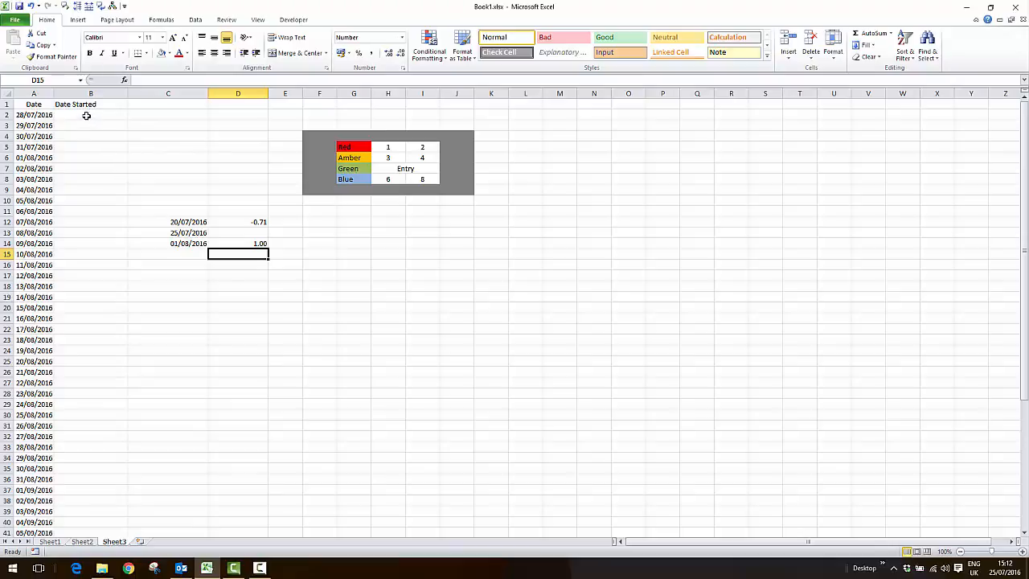
Create a new formula-based conditional formatting rule for the Date Started cells B2 to B57
left_click(86, 115)
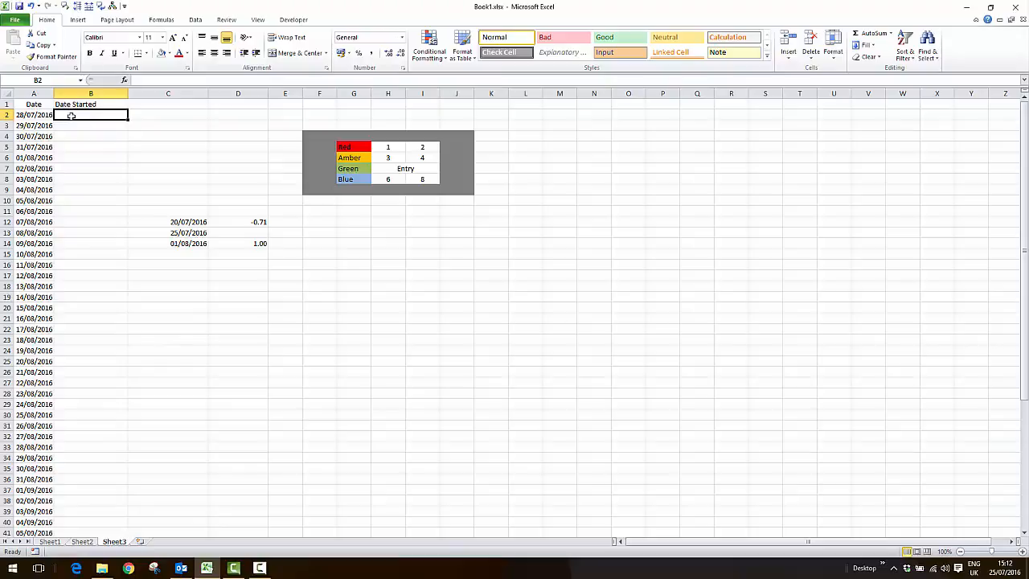
left_click_drag(99, 115, 80, 513)
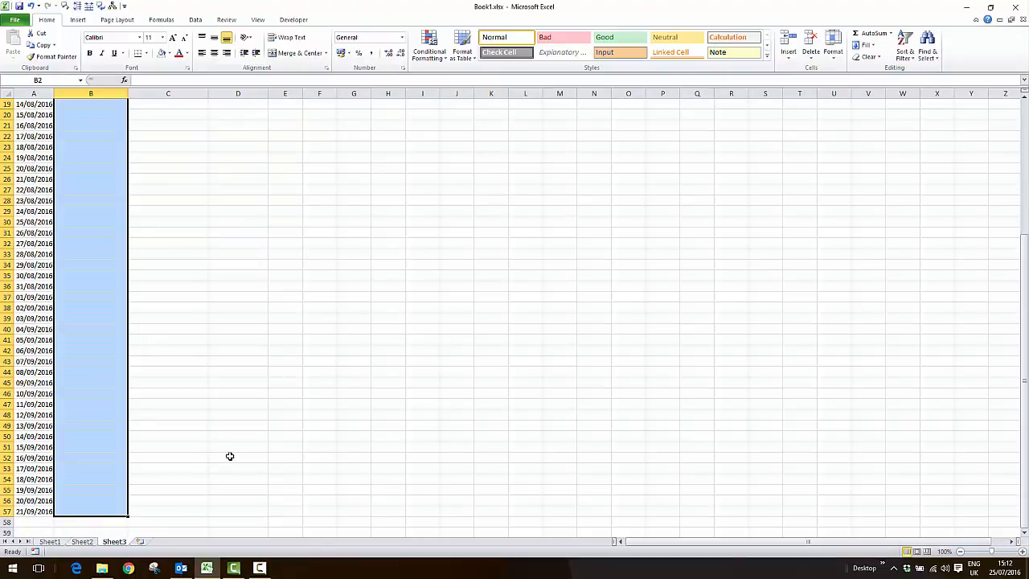
scroll(230, 456, "up", 6)
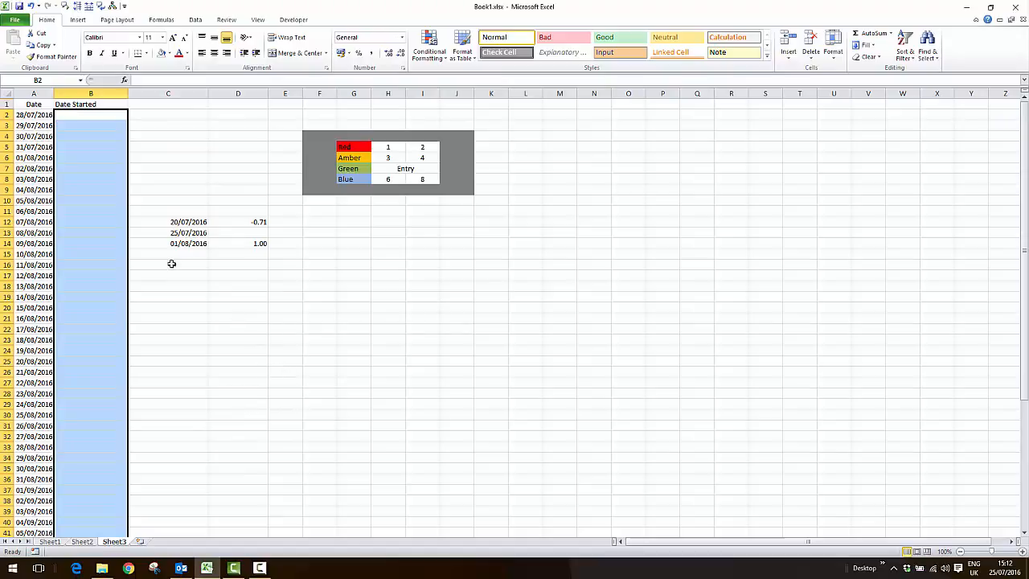
left_click(436, 55)
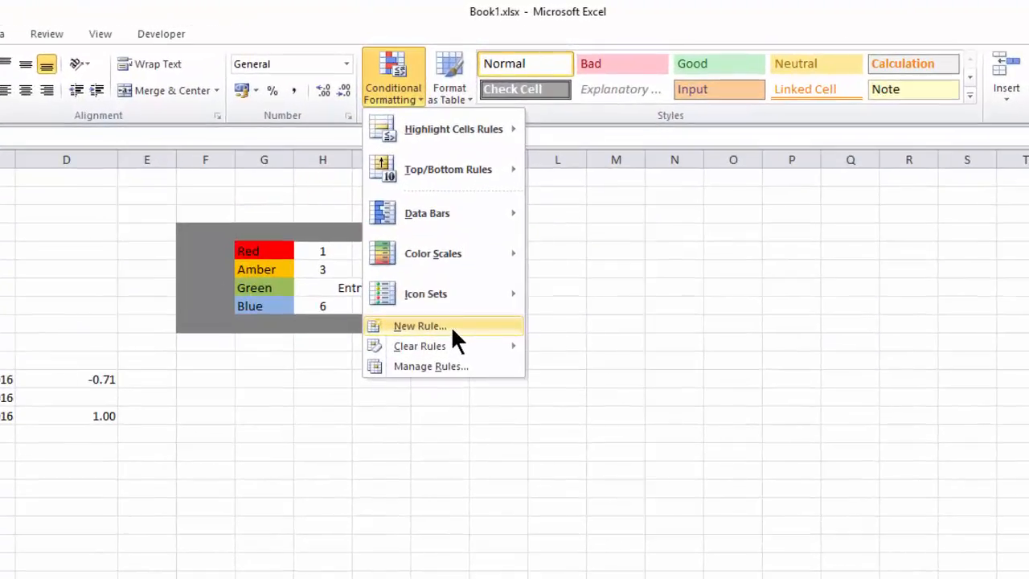
left_click(459, 217)
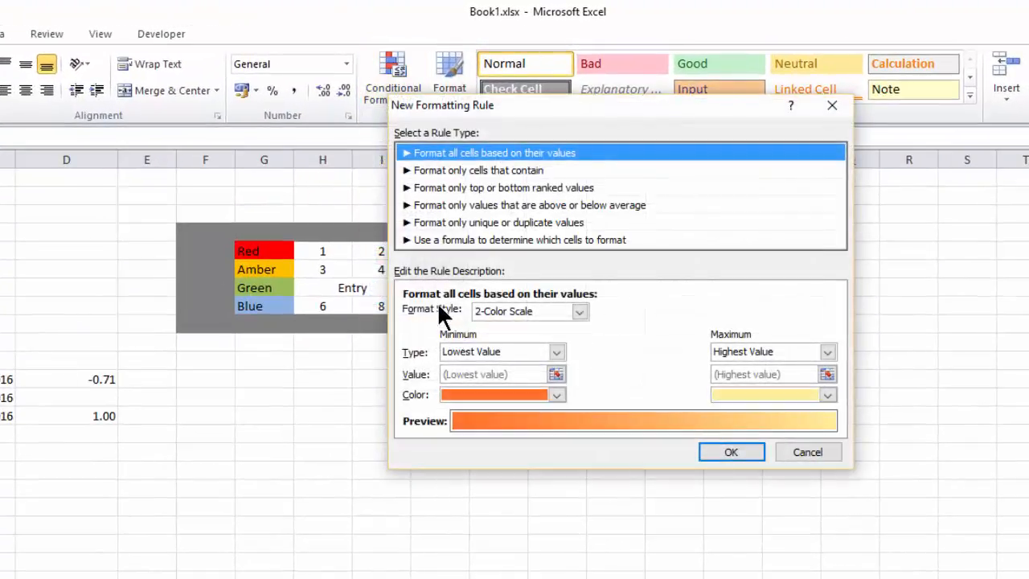
left_click(520, 240)
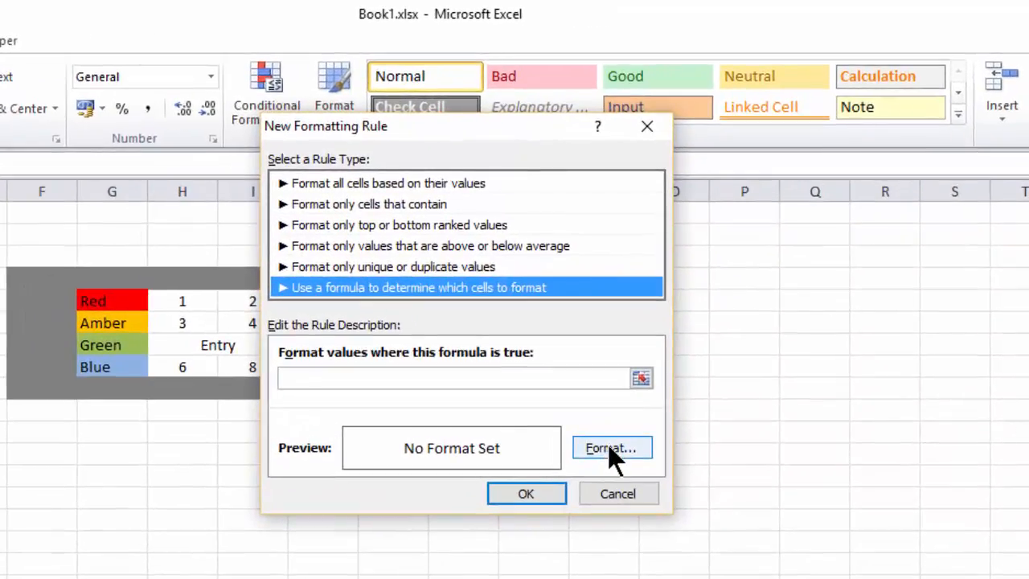
Set the new rule's format to a bright red background fill
left_click(609, 449)
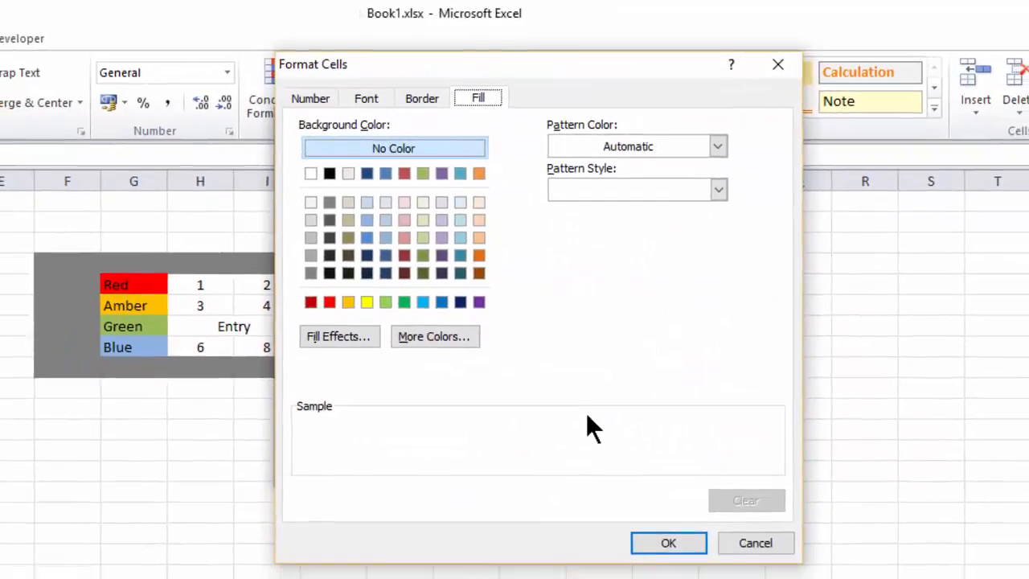
left_click(334, 296)
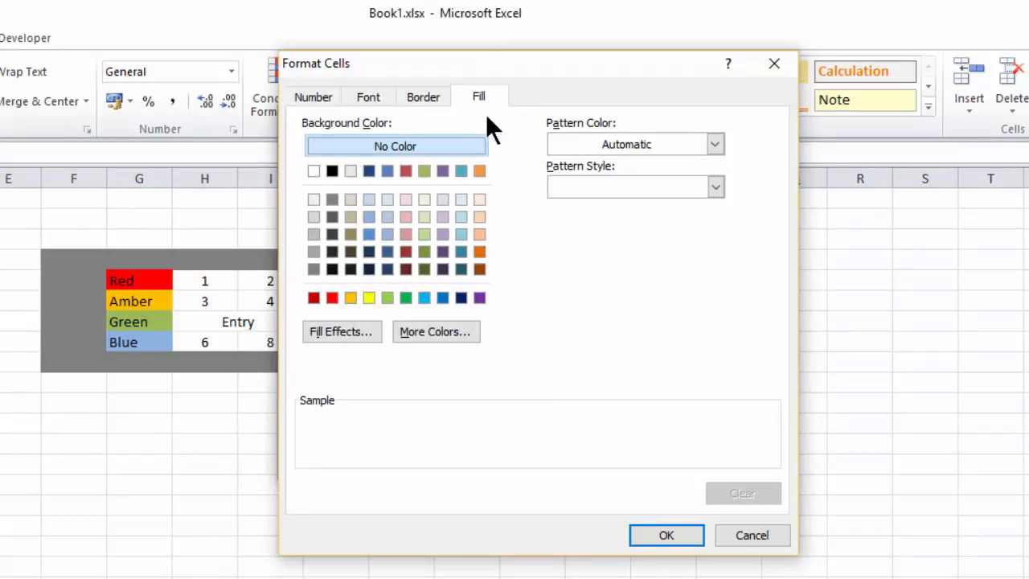
left_click(332, 297)
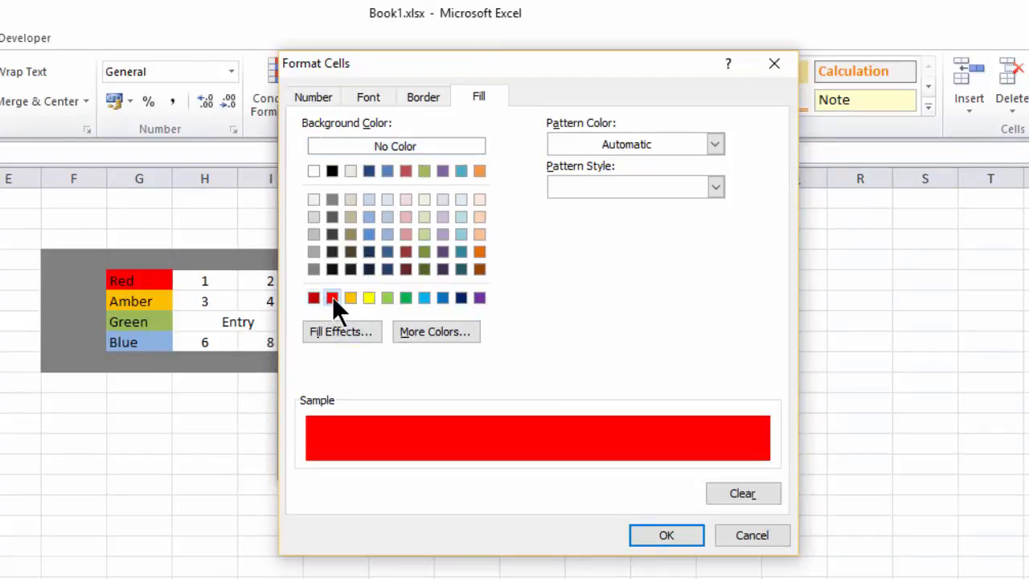
left_click(667, 535)
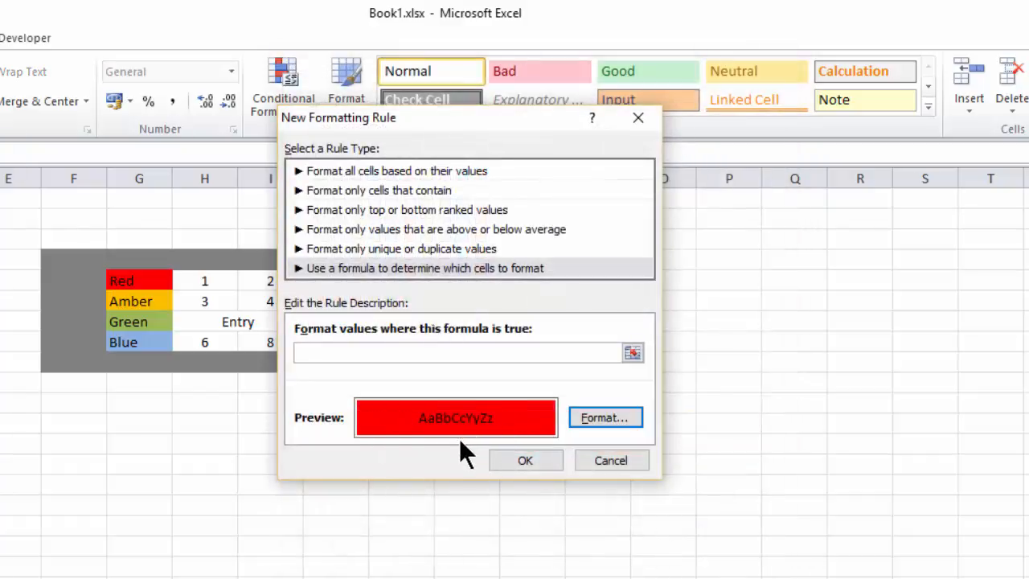
Begin the rule's formula with =and(($A$2-today(), referencing the first date in the Date column
left_click(529, 352)
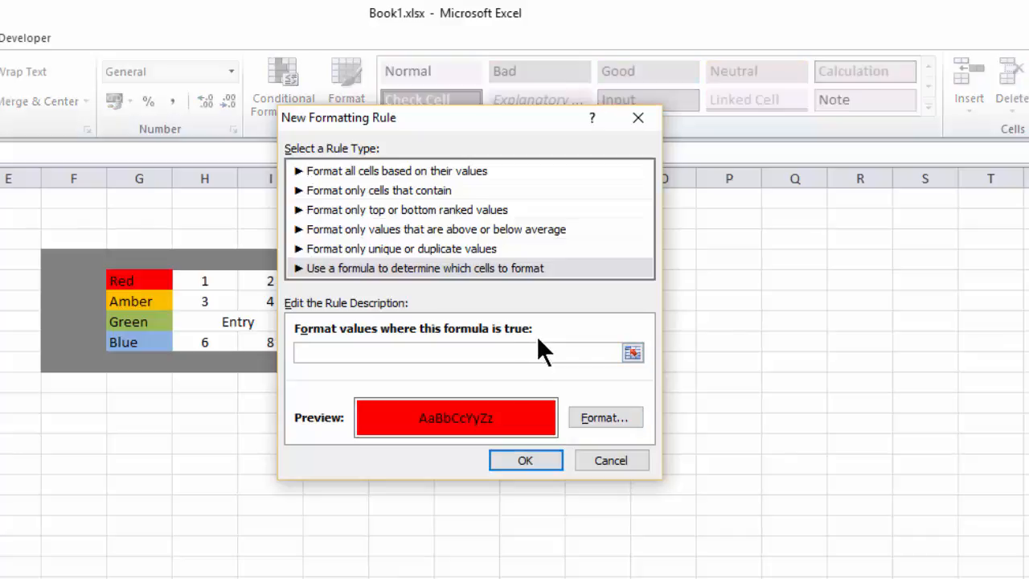
left_click(633, 353)
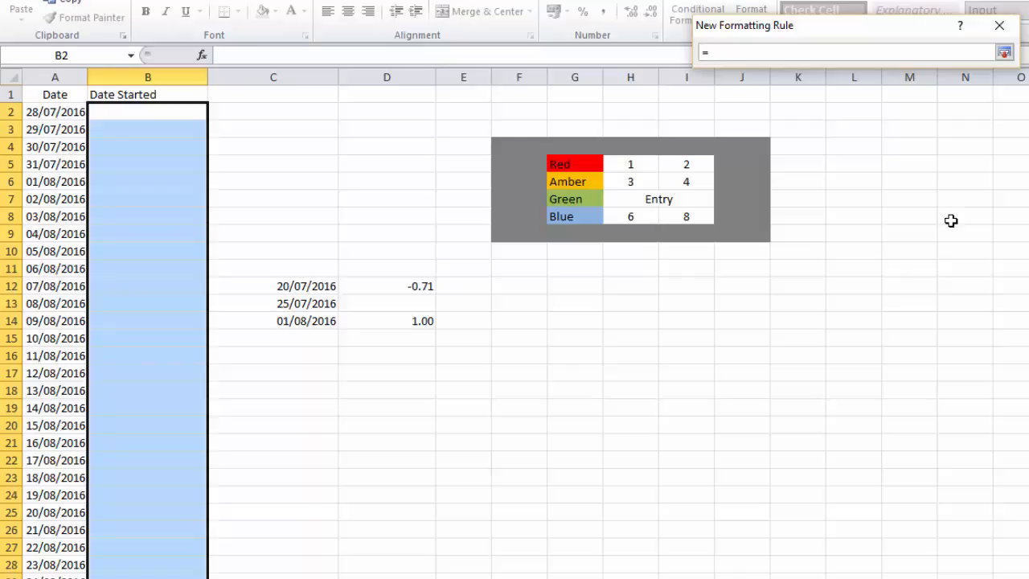
type("nd((")
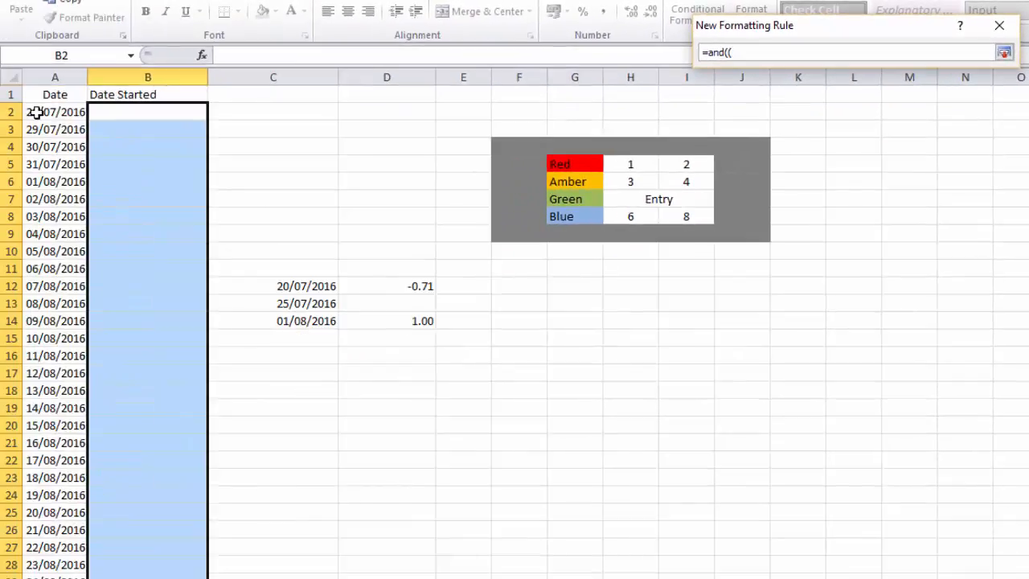
left_click(38, 112)
left_click(813, 53)
type("-today(")
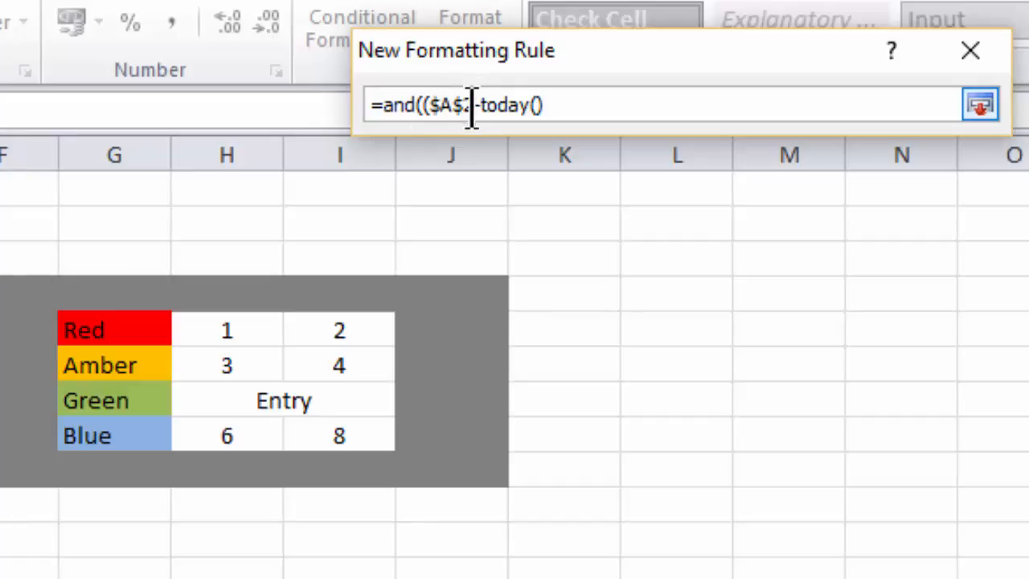
Make the $A$2 reference in the rule's formula fully relative, as A2
left_click(465, 105)
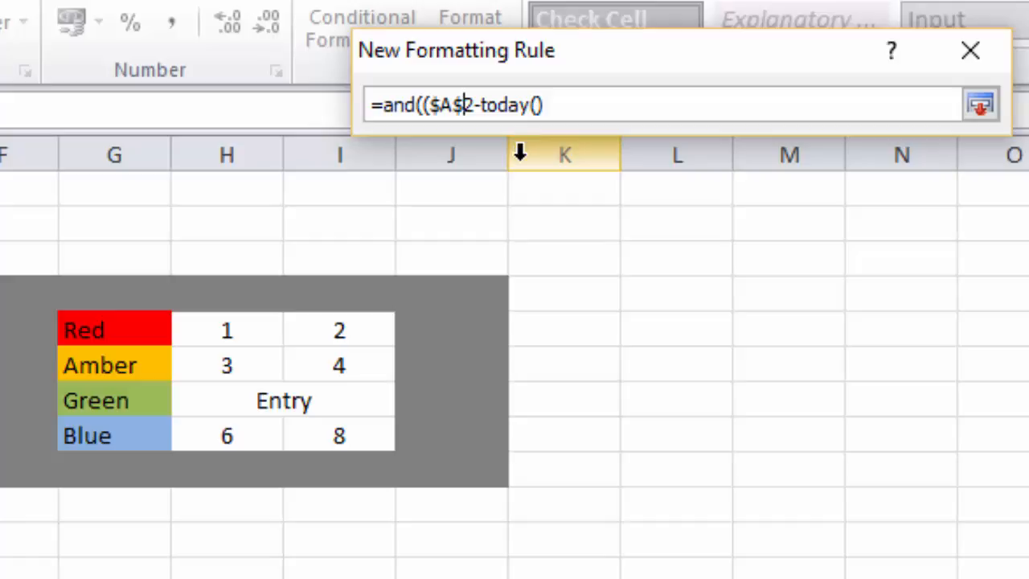
key("F4")
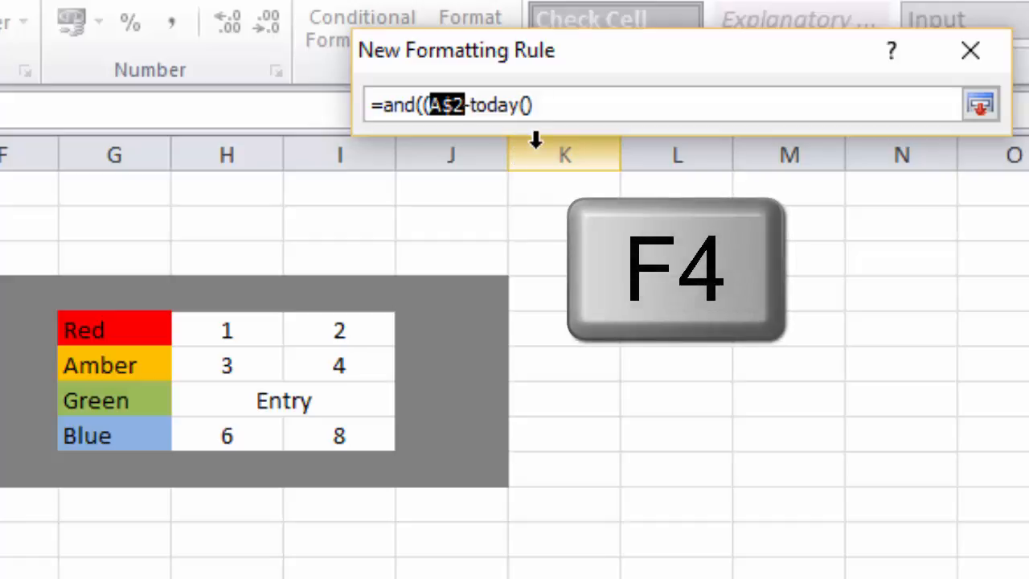
key("F4")
key("F4")
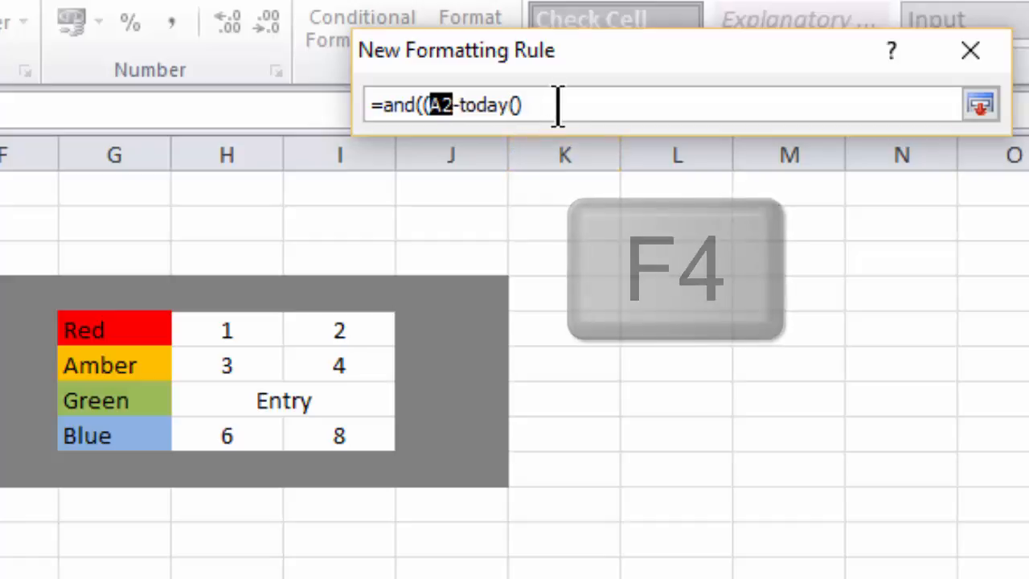
left_click(548, 109)
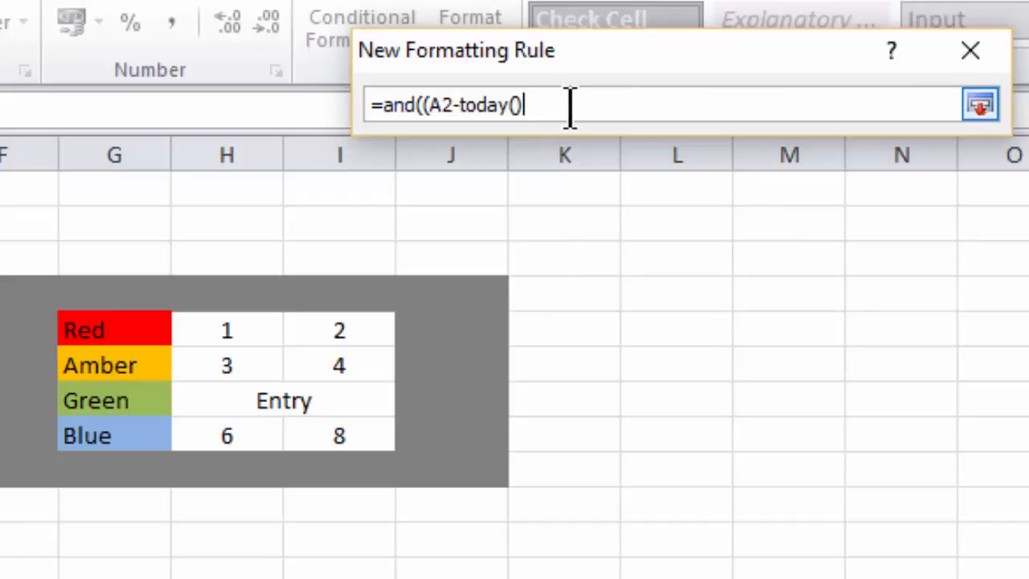
Extend the rule's formula with )/7>=$H$5, so the weeks from today are compared with the Red row's lower limit
type(")/7")
type(">=")
left_click(238, 330)
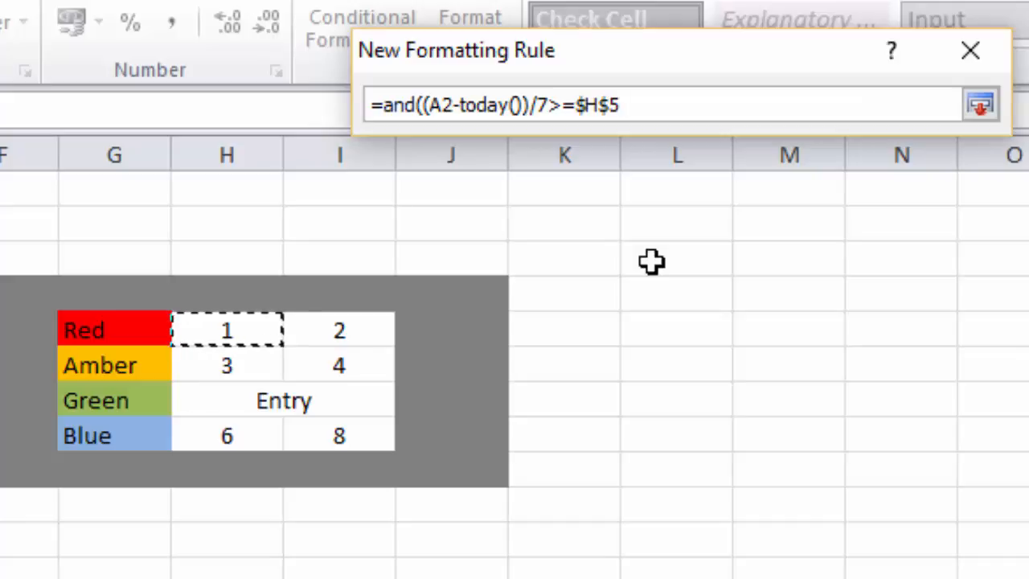
type(",")
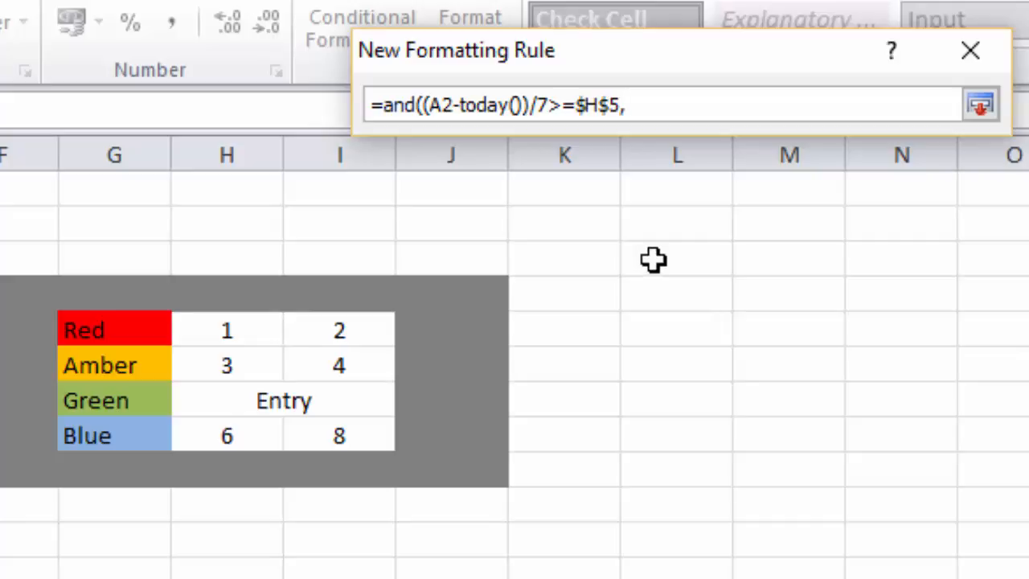
type("(")
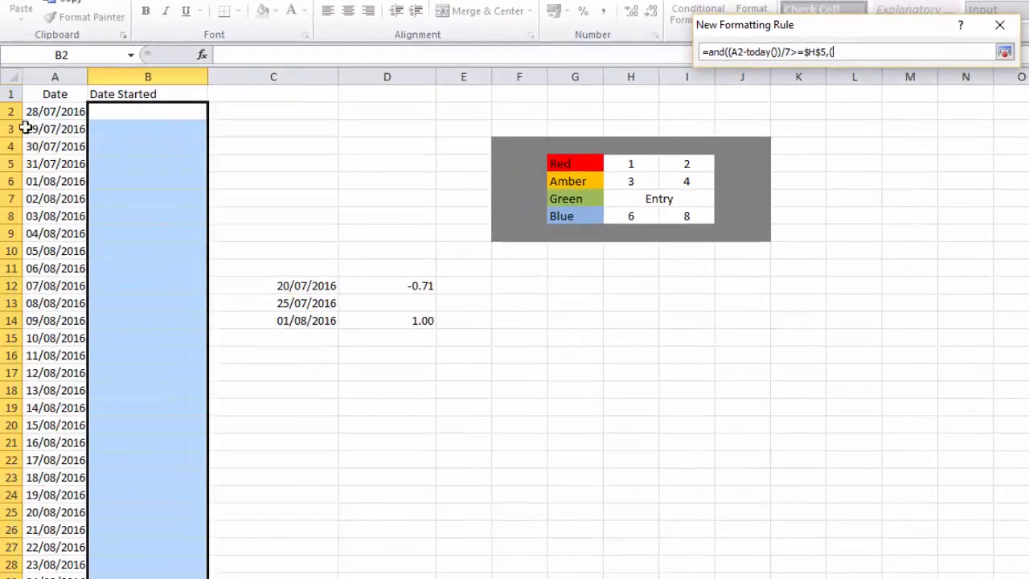
Start the formula's second condition with (A2, a fully relative reference to the first date in the Date column
left_click(59, 111)
key("F4")
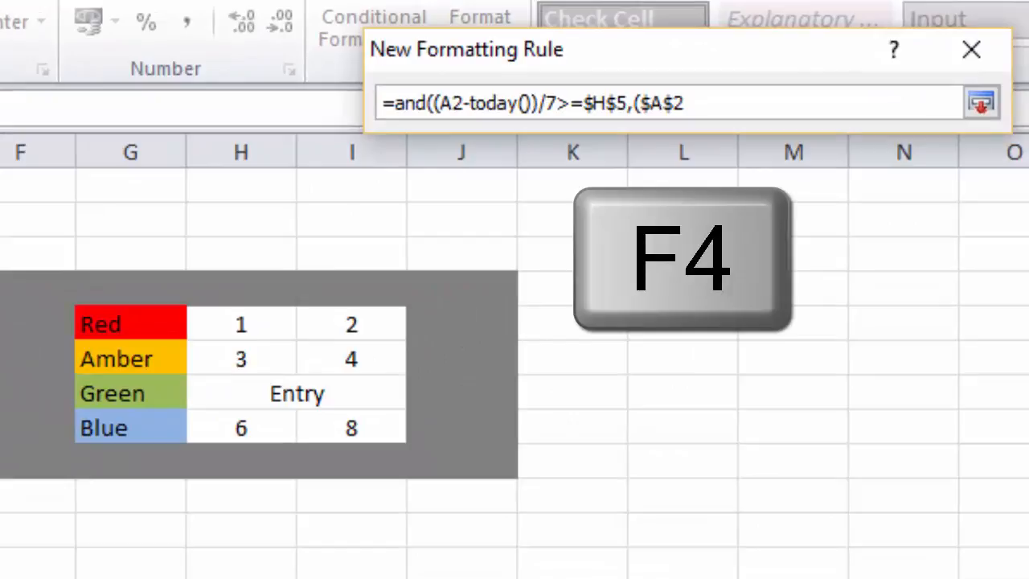
key("F4")
key("F4")
key("F4")
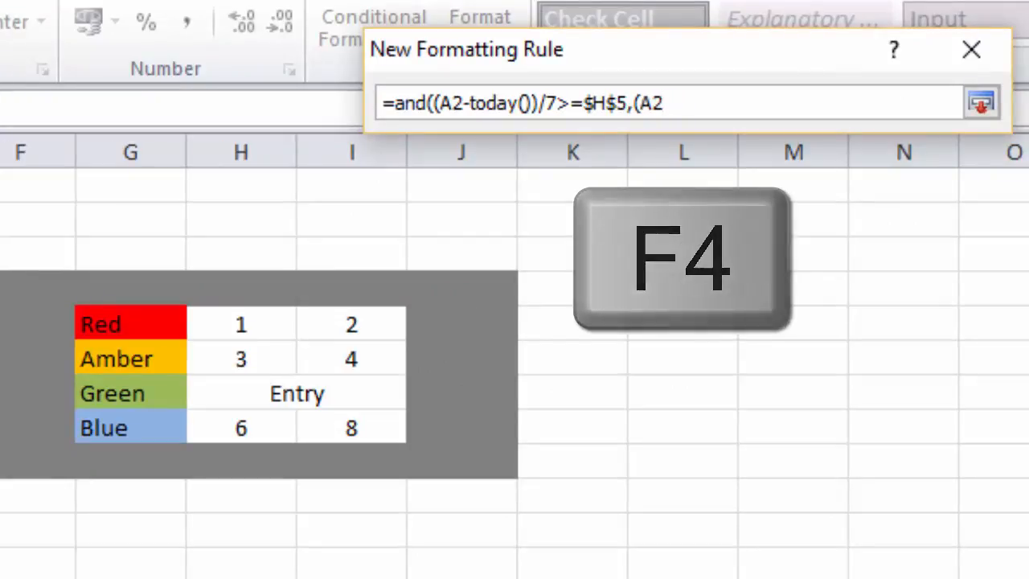
Complete the second condition as (A2-today())/7<=$I$5), using the Red row's upper limit, and save the red rule
type("-t")
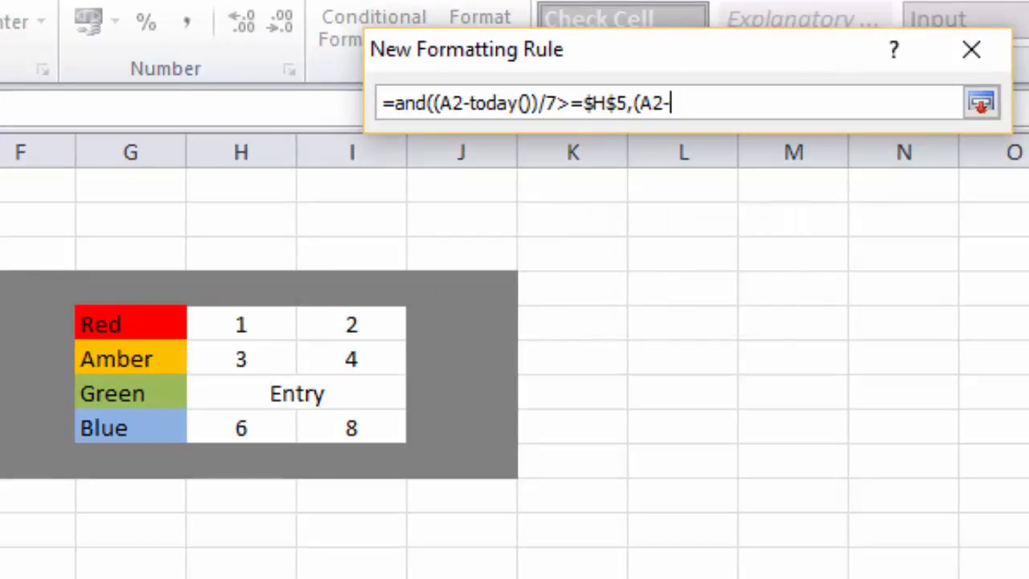
type("oday())/")
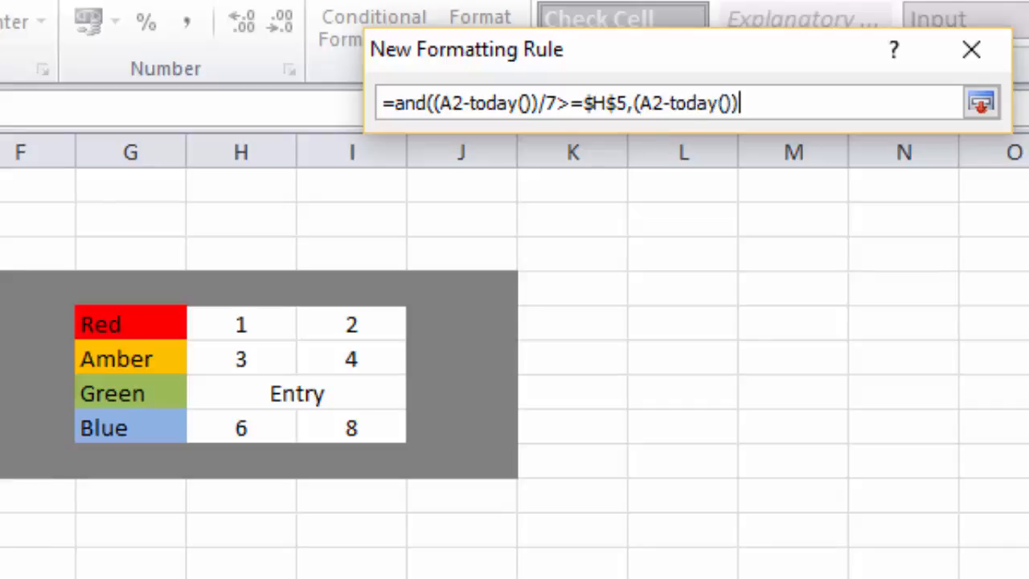
type("7<=")
left_click(340, 319)
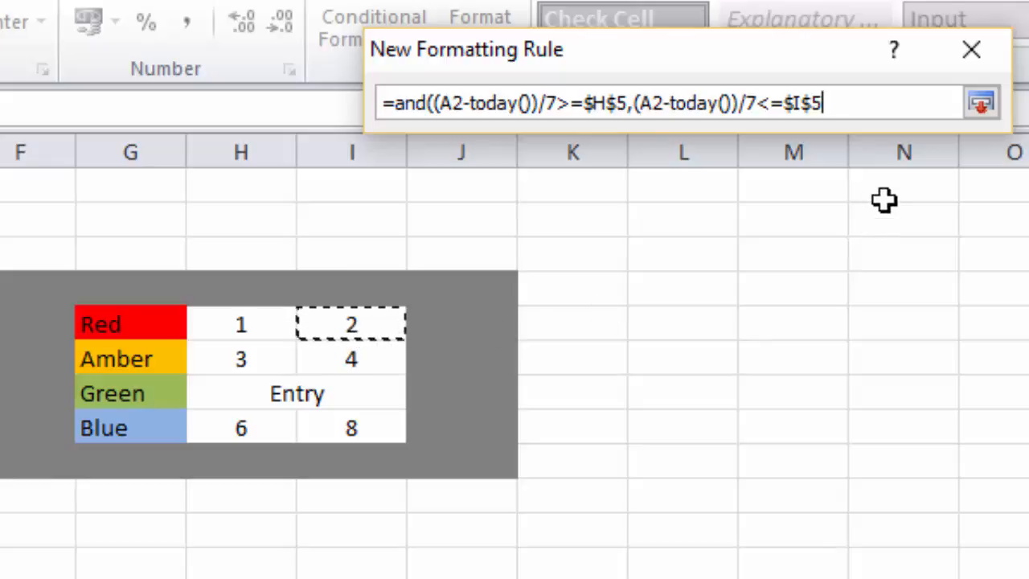
type(")")
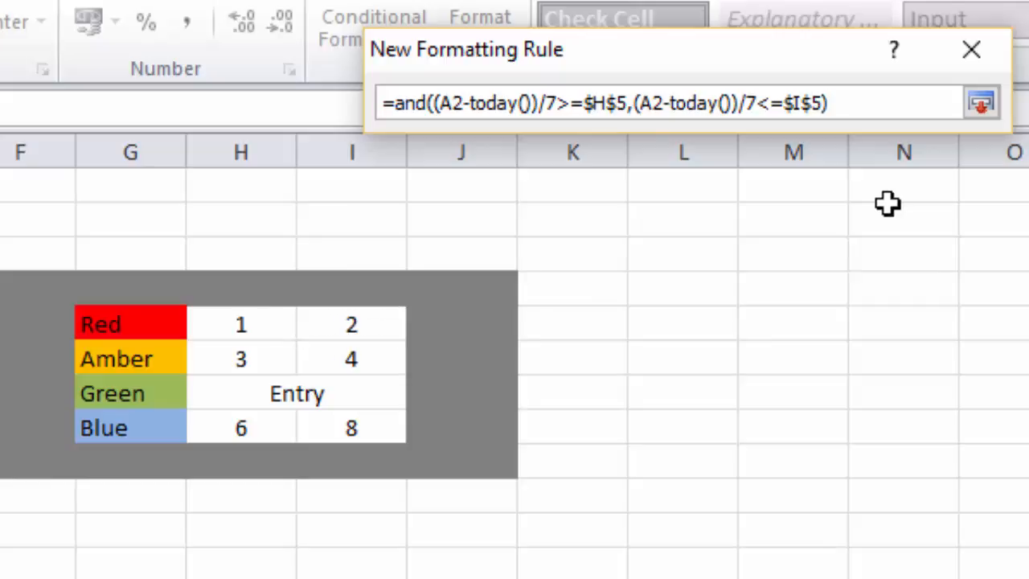
left_click(982, 103)
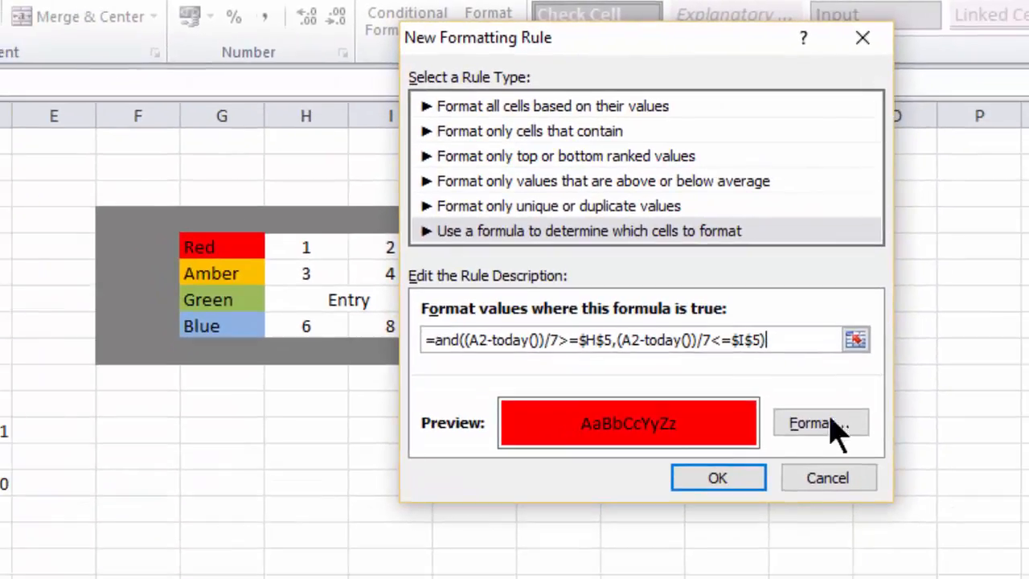
left_click(718, 481)
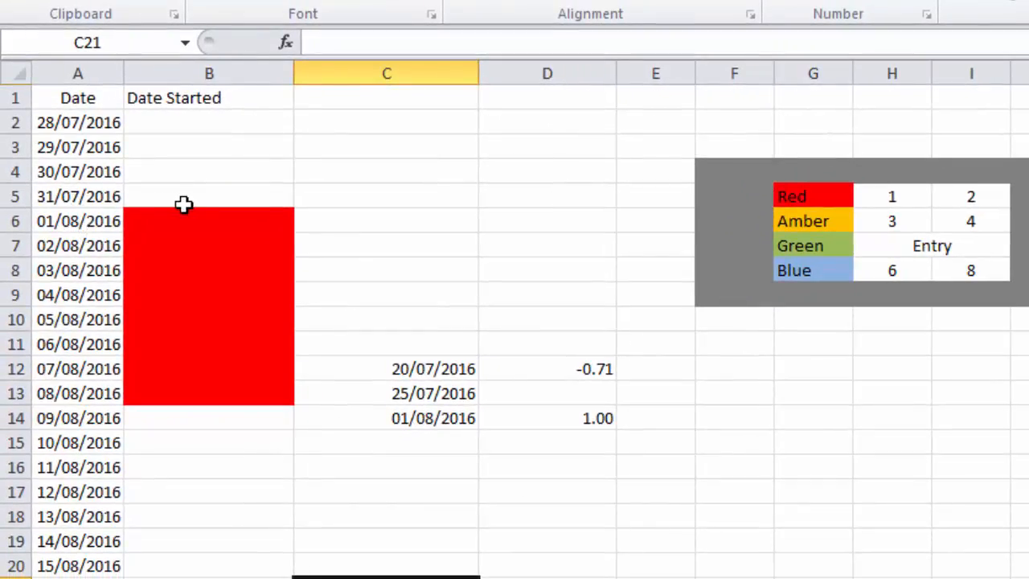
left_click_drag(211, 211, 187, 390)
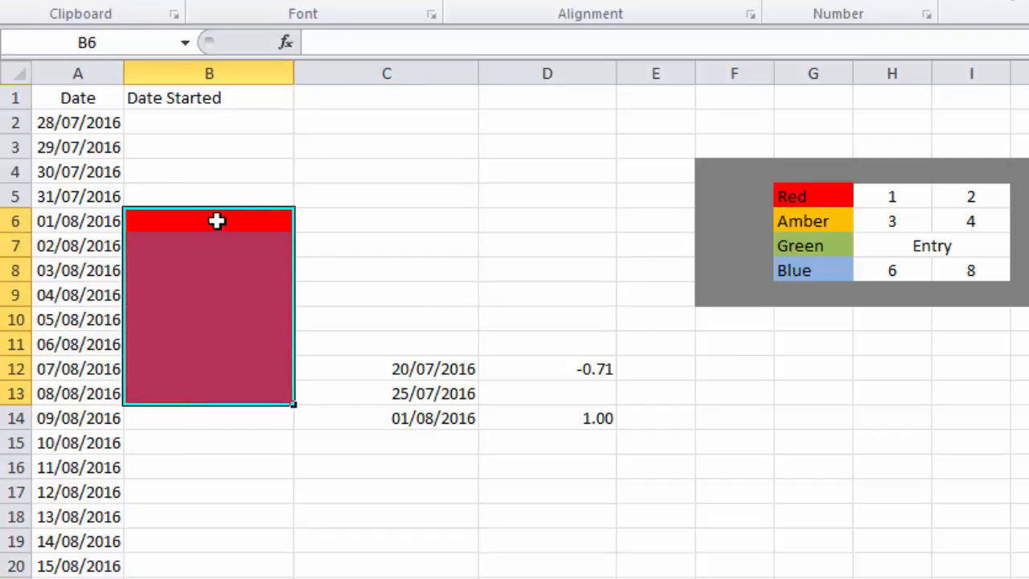
left_click(175, 465)
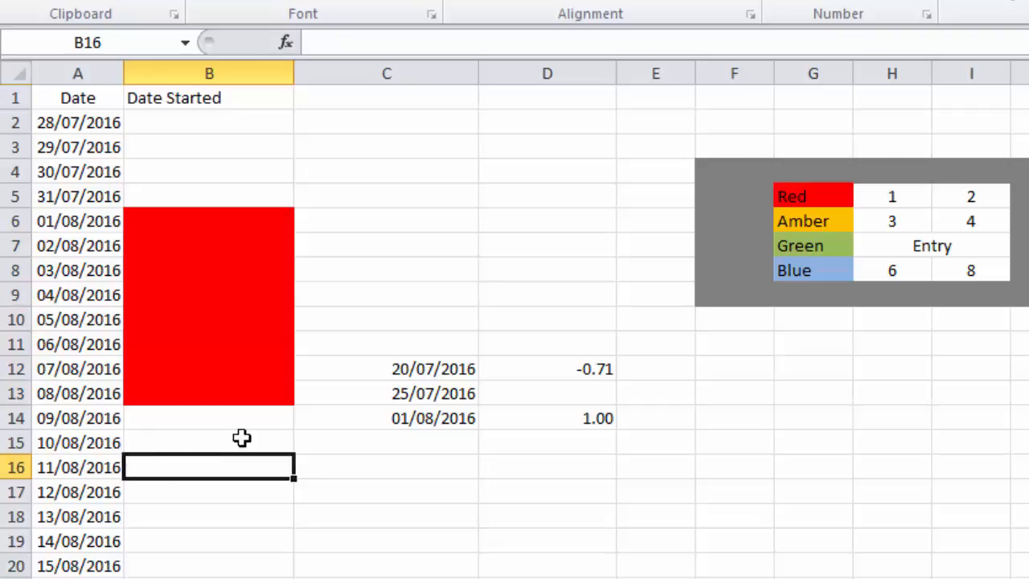
Copy the whole formula of the existing red rule for cells B2 to B57, leaving that rule as it is
left_click(222, 124)
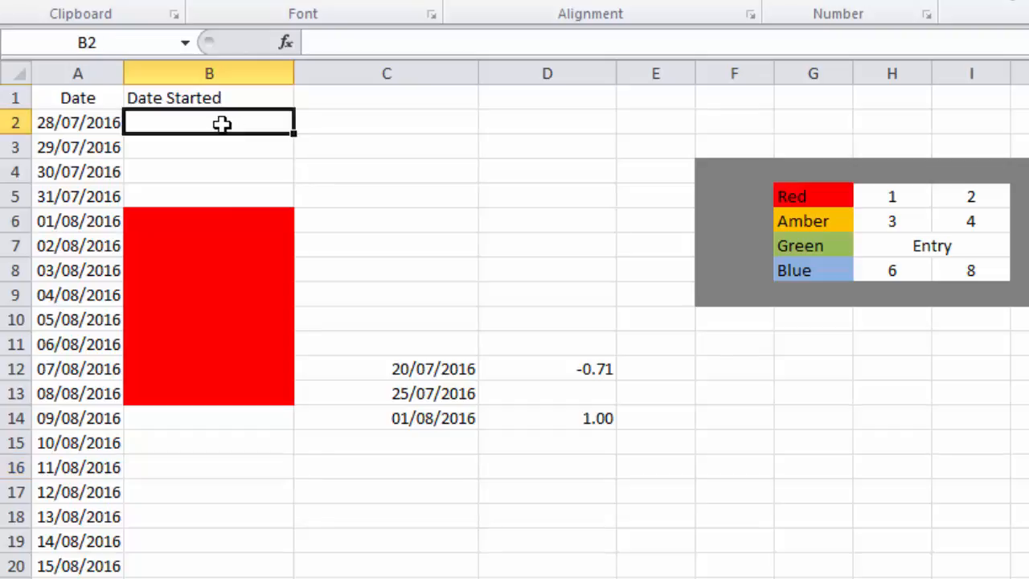
left_click_drag(222, 133, 222, 578)
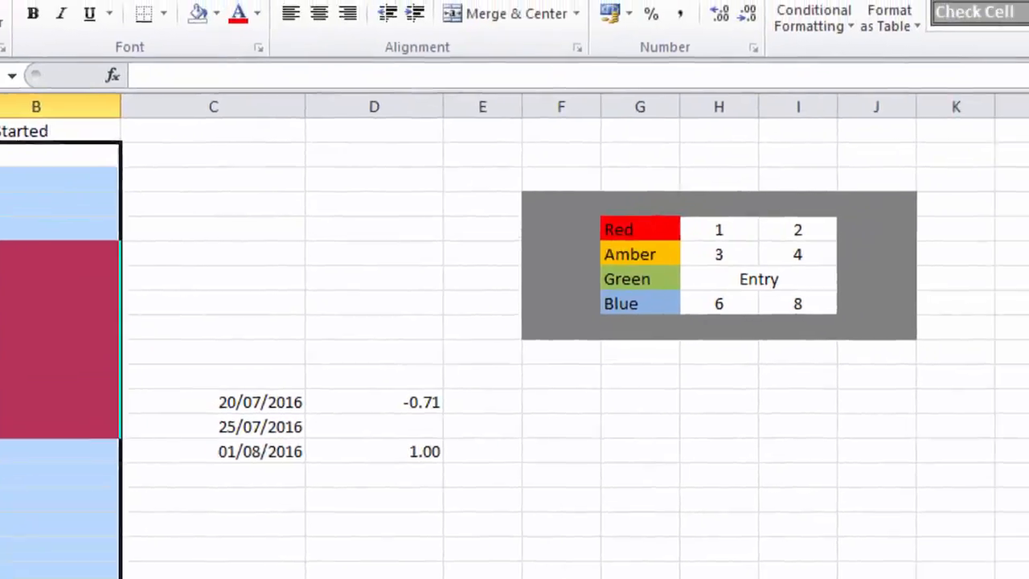
left_click(815, 15)
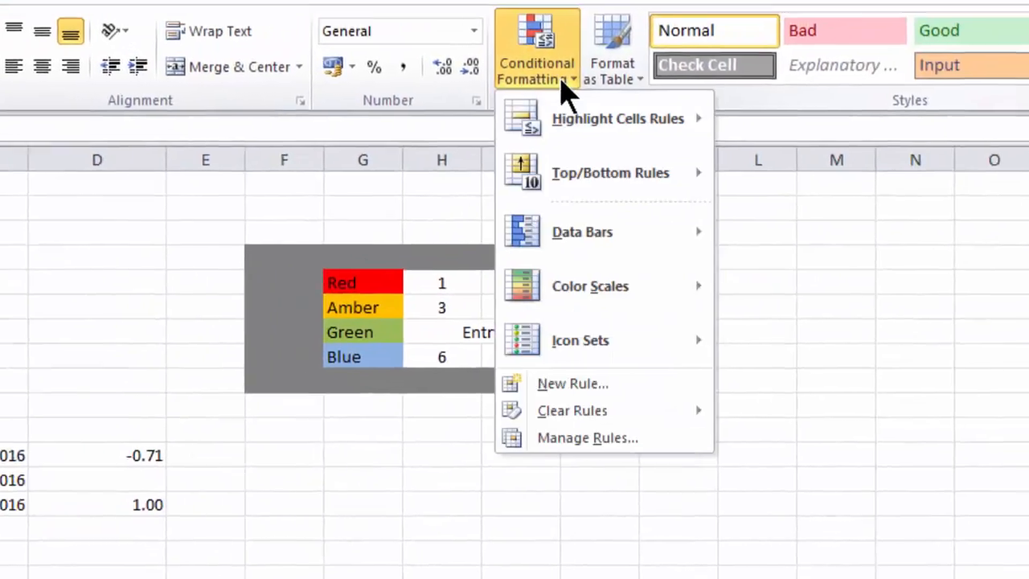
left_click(552, 451)
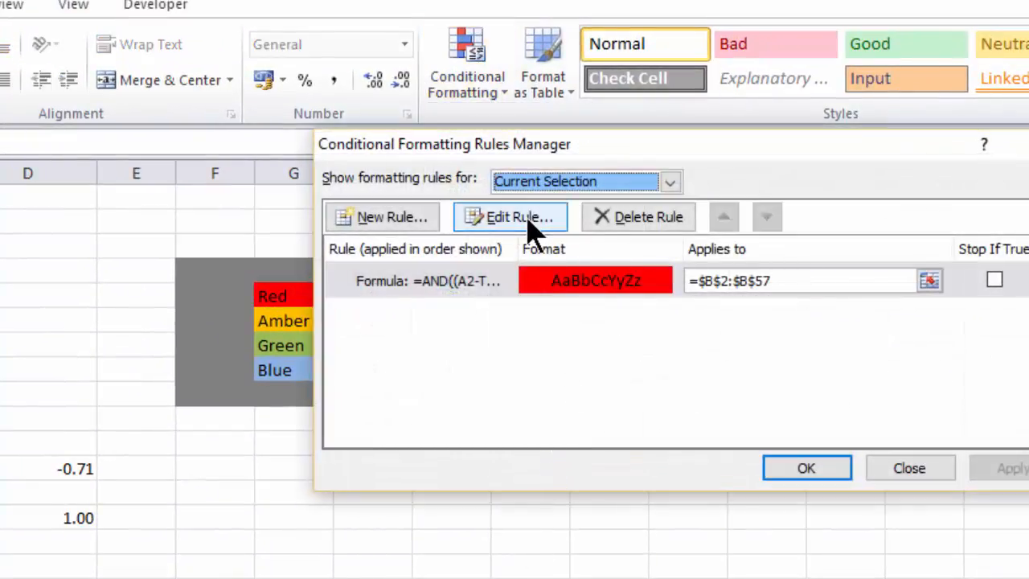
left_click(519, 218)
left_click_drag(840, 383, 452, 383)
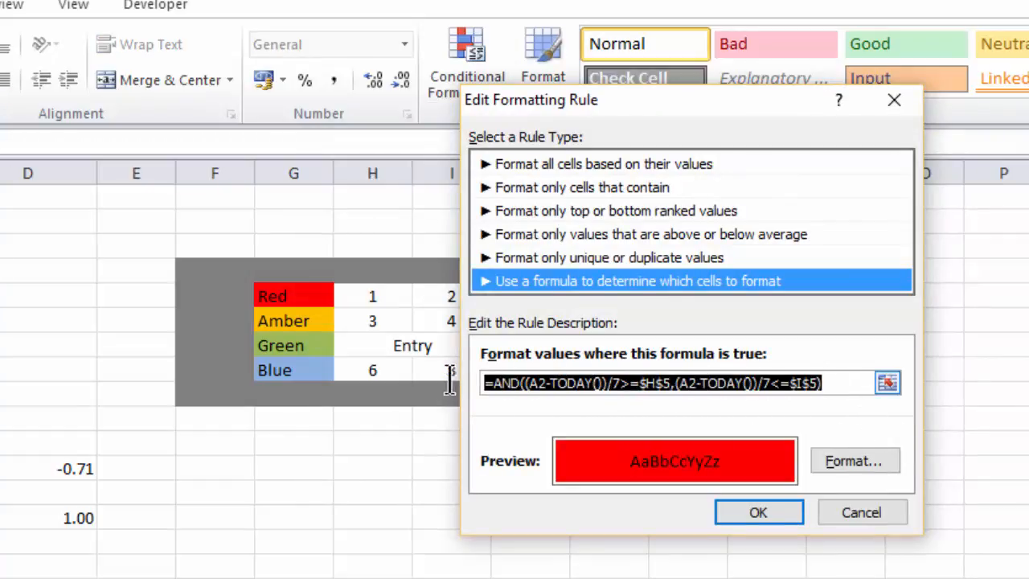
key("ctrl+c")
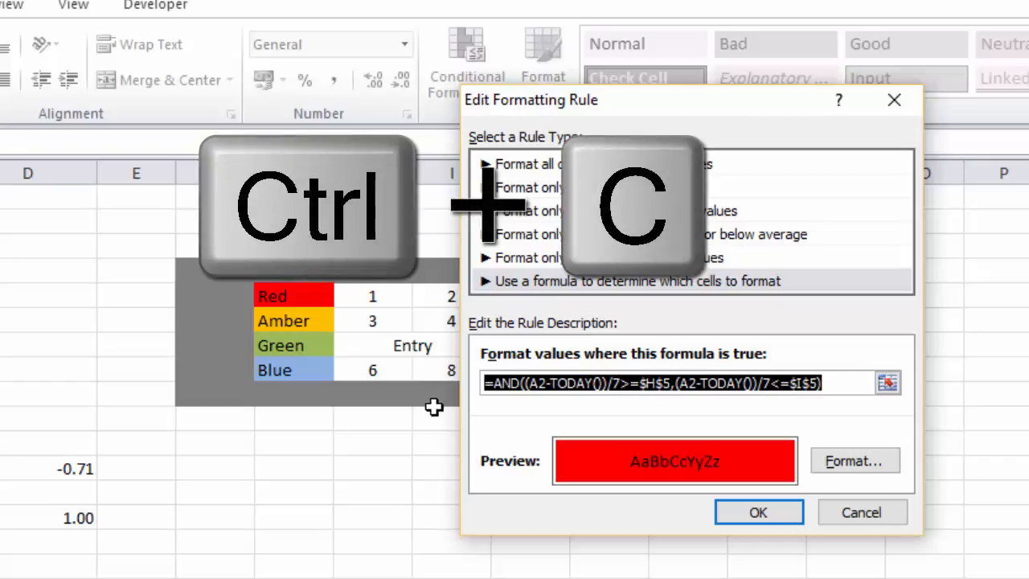
left_click(879, 515)
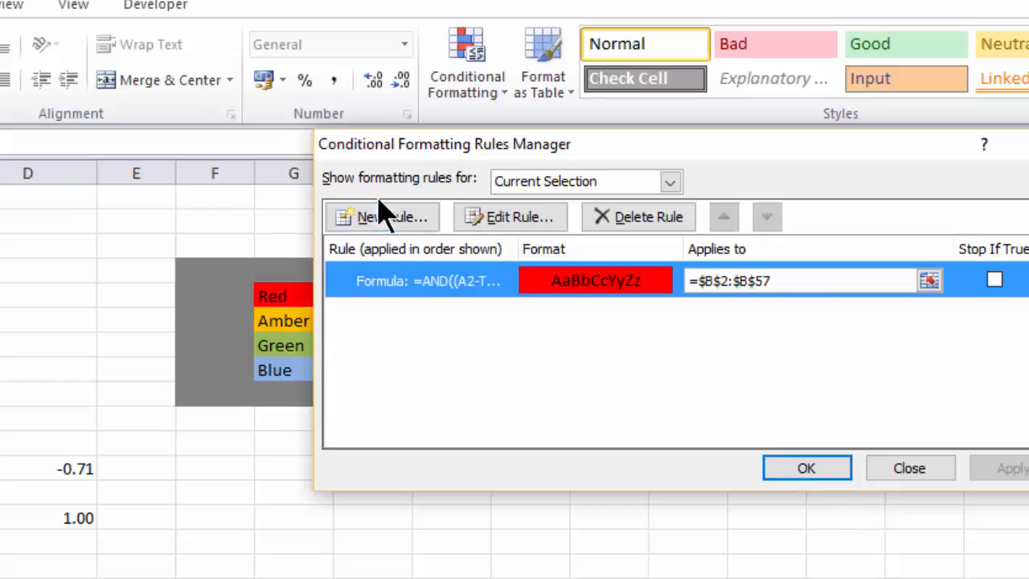
Add another formula-based formatting rule for the selected cells with an amber background fill
left_click(393, 232)
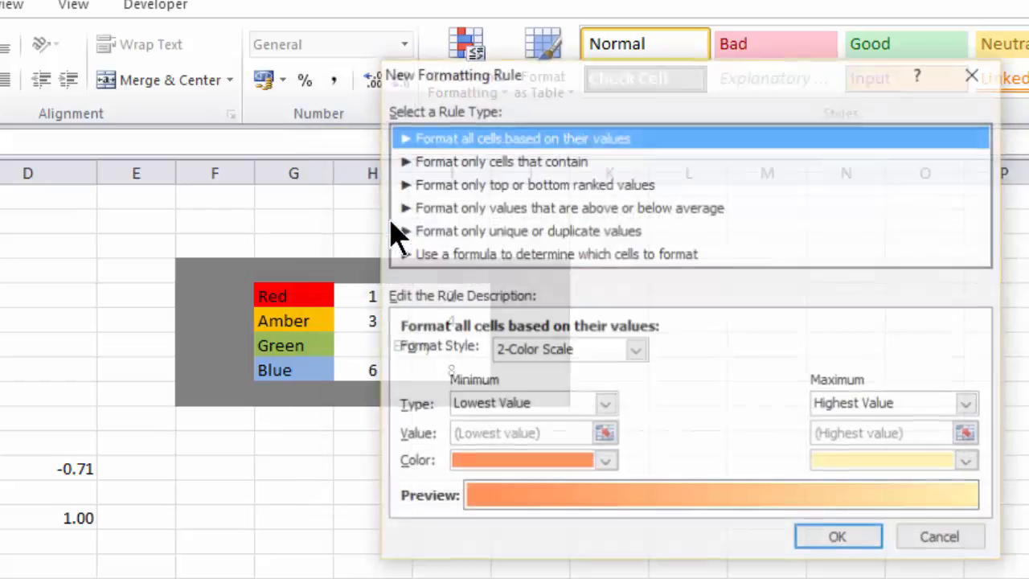
left_click_drag(575, 78, 833, 69)
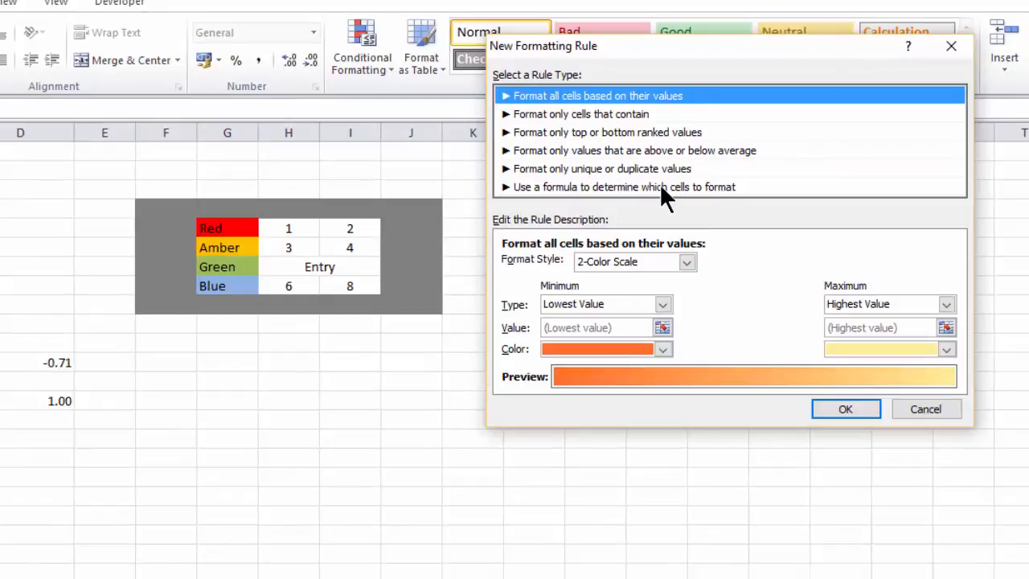
left_click(664, 193)
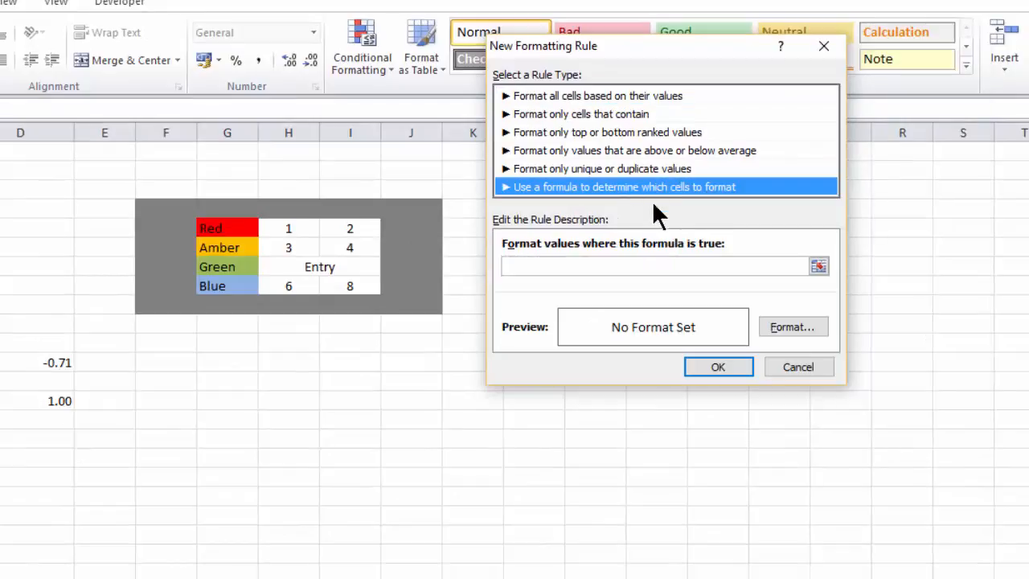
left_click(783, 326)
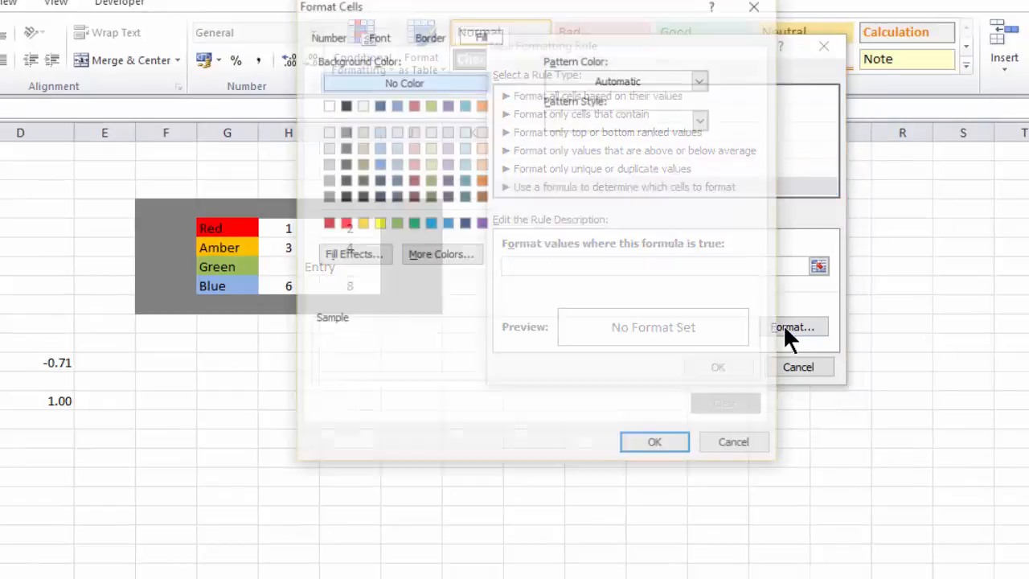
left_click(359, 224)
left_click(652, 441)
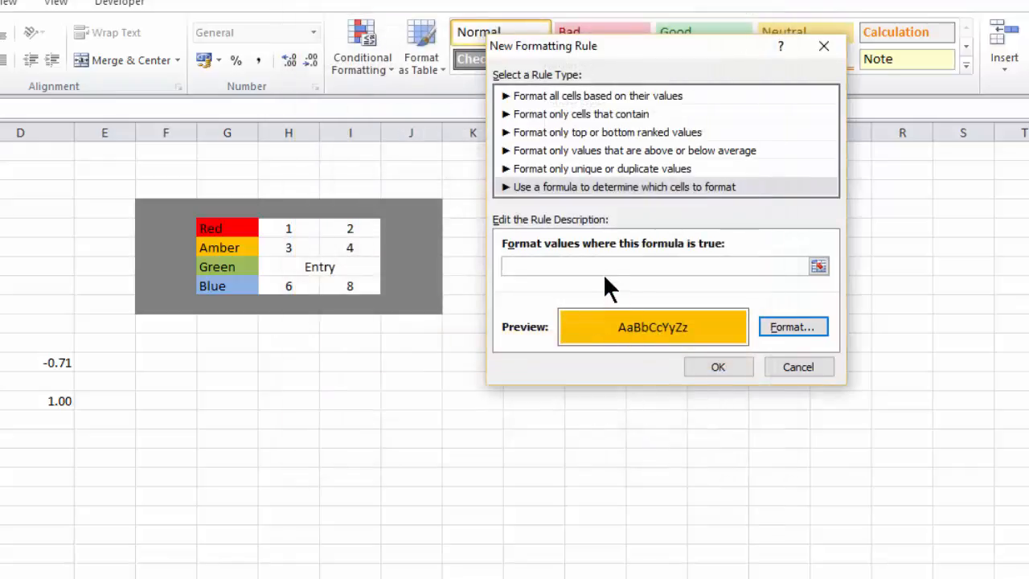
Paste the copied formula into the amber rule, change its limits to $H$6 and $I$6, and apply the rule
left_click(607, 268)
key("ctrl+v")
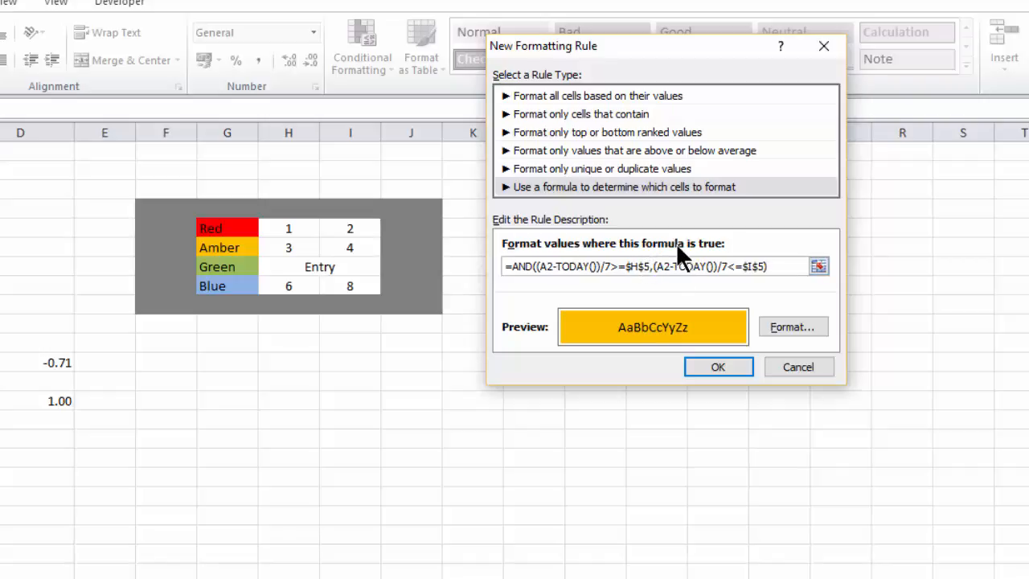
key("BackSpace")
type("6")
left_click(718, 367)
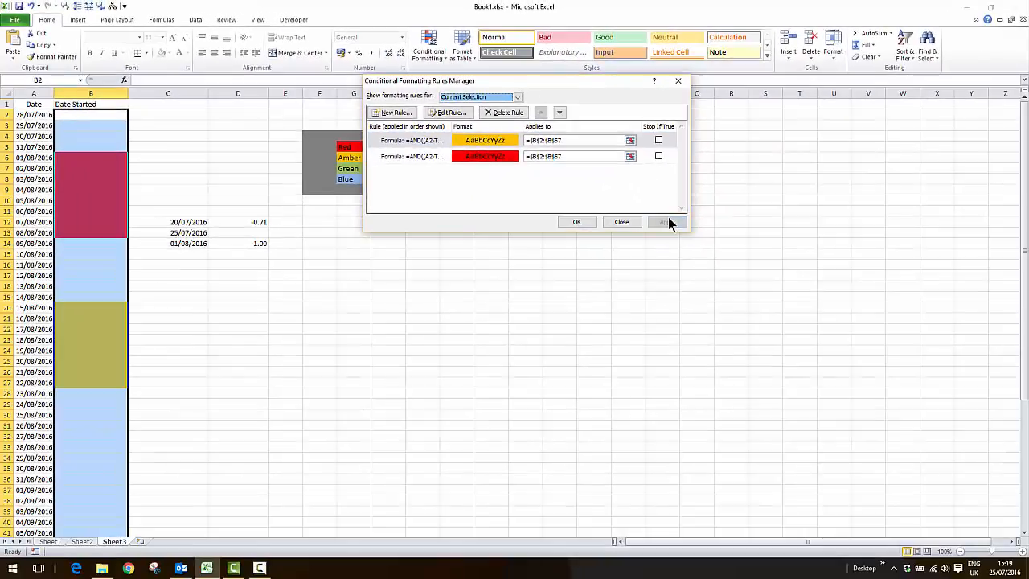
left_click(696, 250)
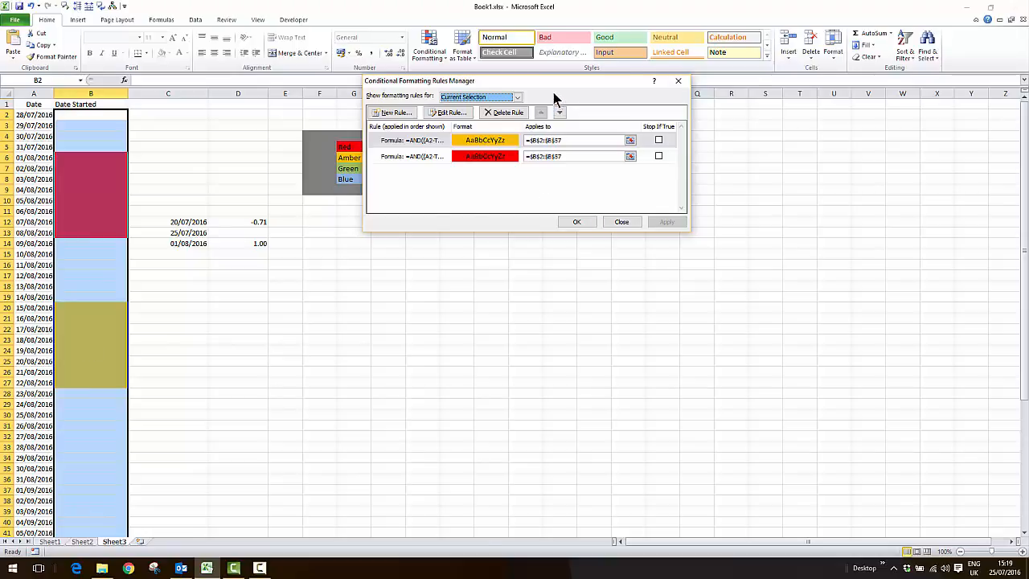
Add a third rule that formats only cells that contain an entry, using the No Blanks condition
left_click_drag(553, 83, 624, 92)
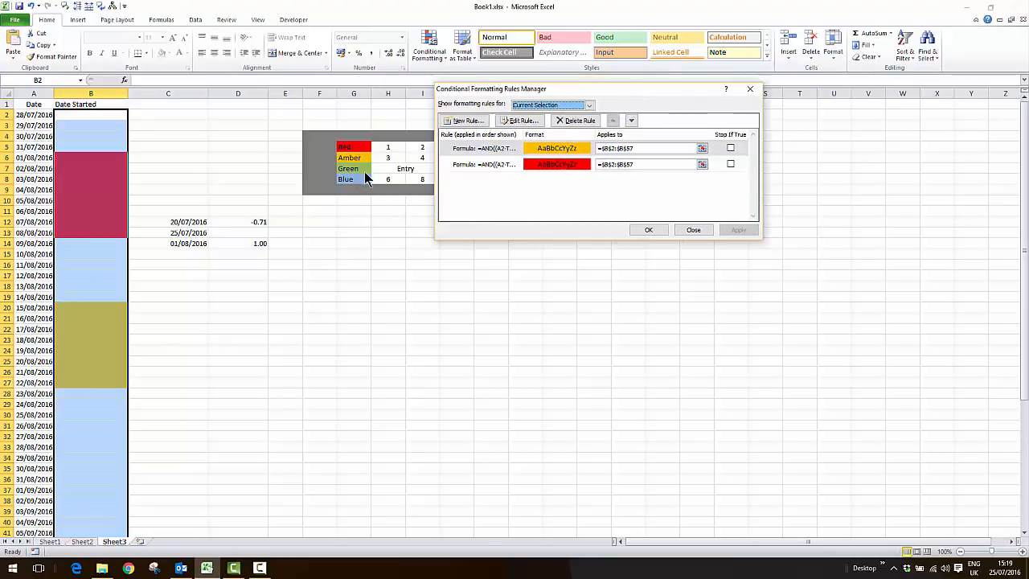
left_click(476, 119)
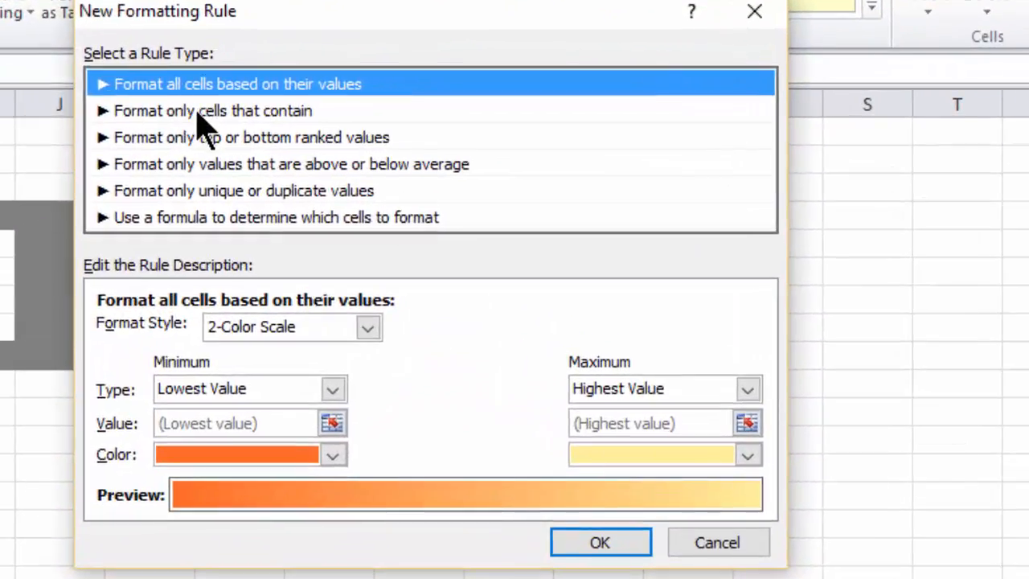
left_click(197, 113)
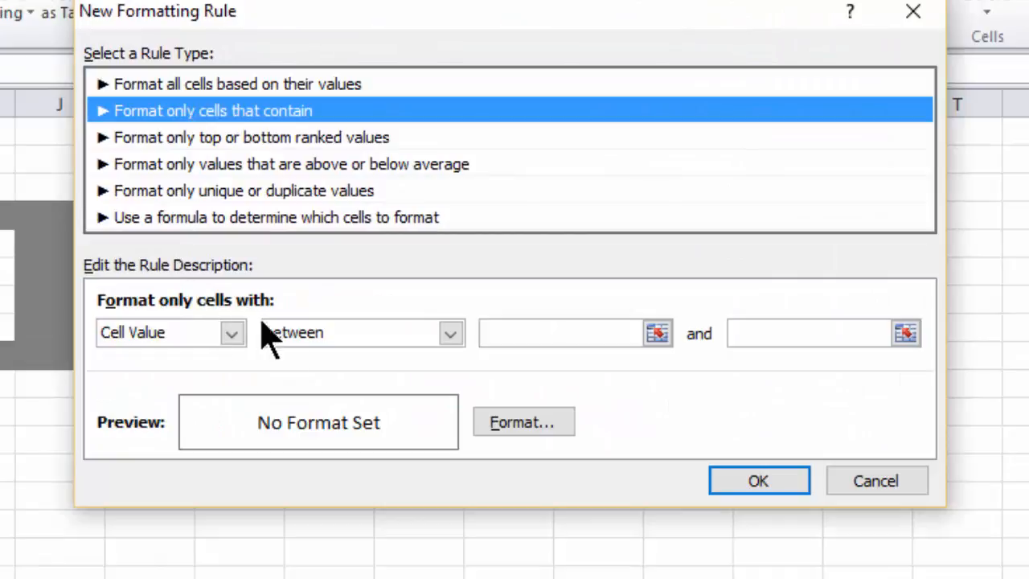
left_click(232, 334)
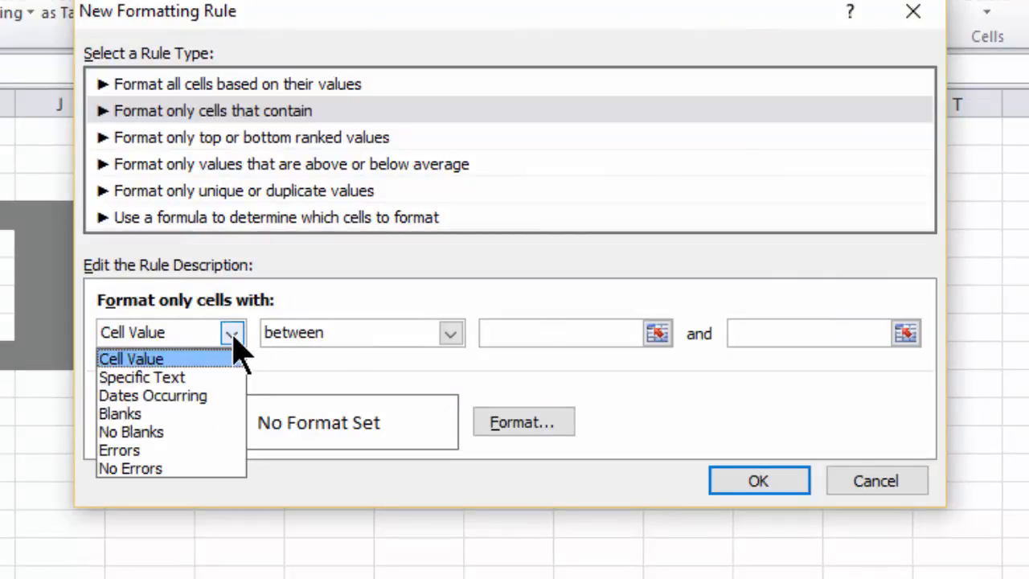
left_click(156, 436)
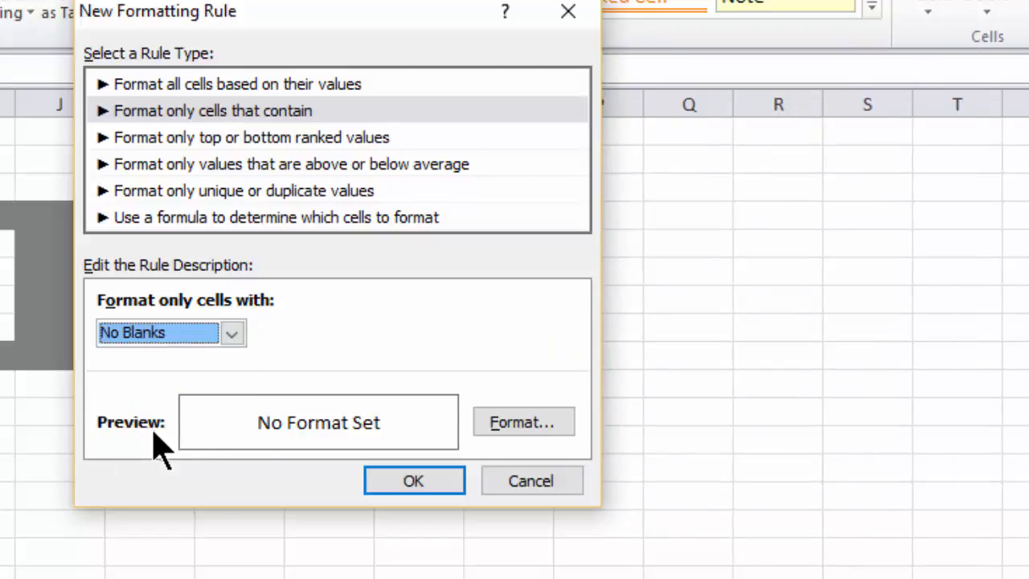
Give the No Blanks rule a light green background fill, apply it to B2:B57, and finish managing the rules
left_click(502, 422)
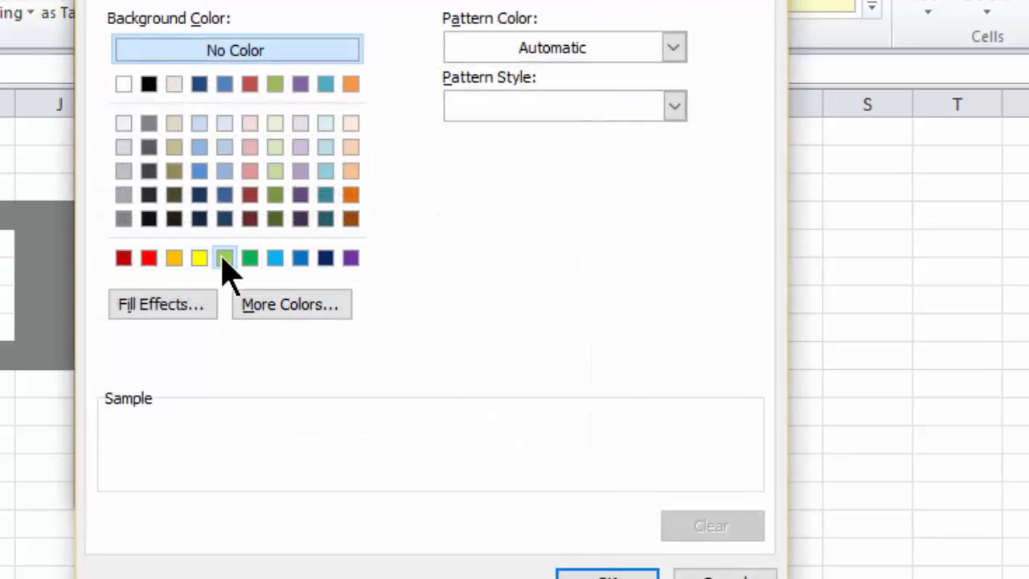
left_click(224, 257)
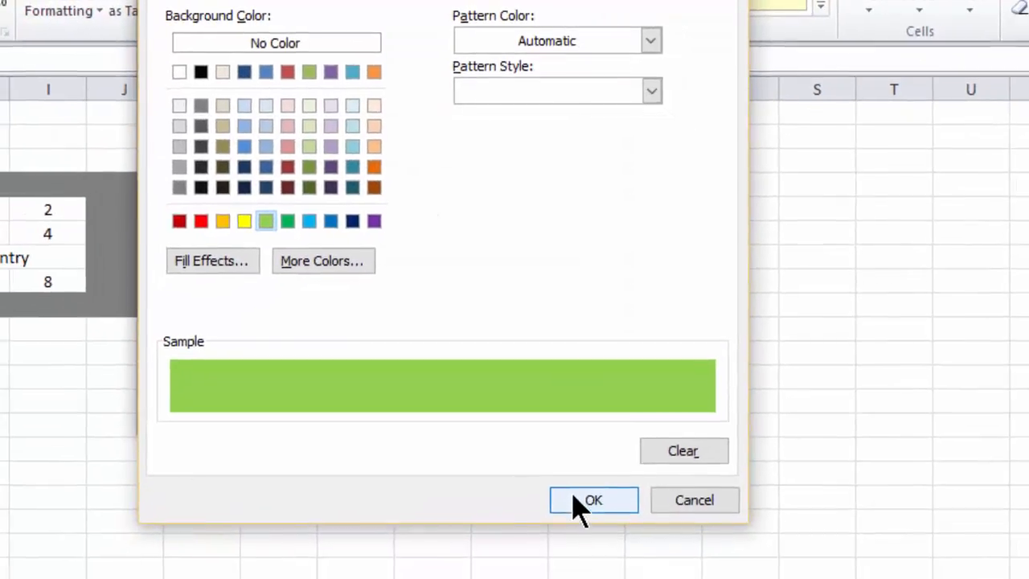
left_click(579, 505)
left_click(419, 416)
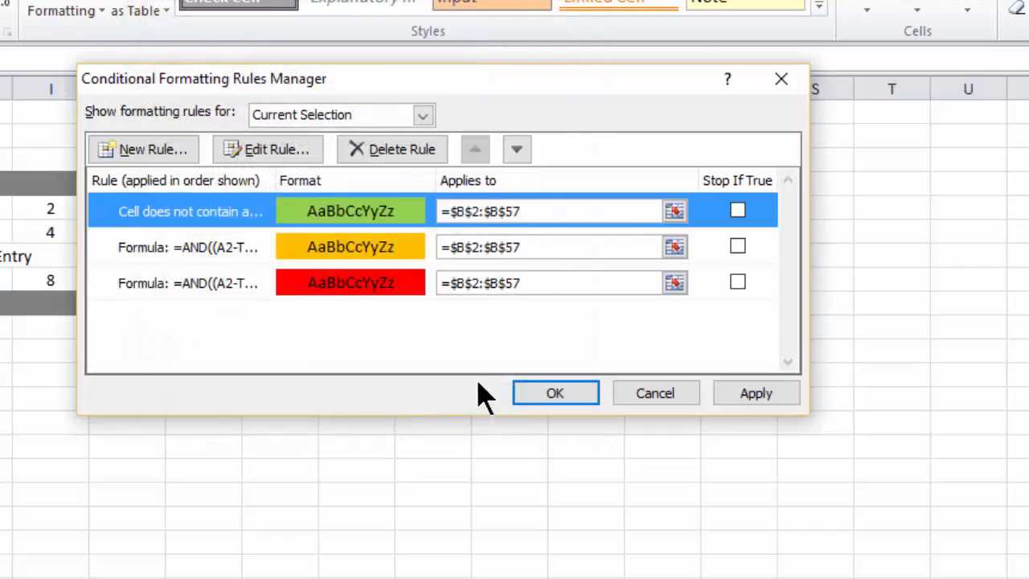
left_click(748, 398)
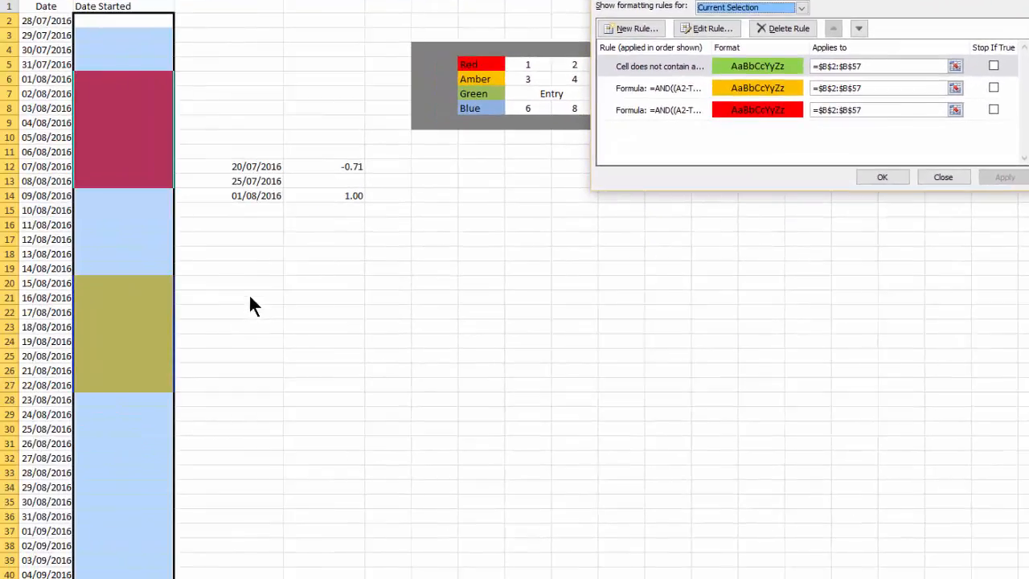
left_click(882, 175)
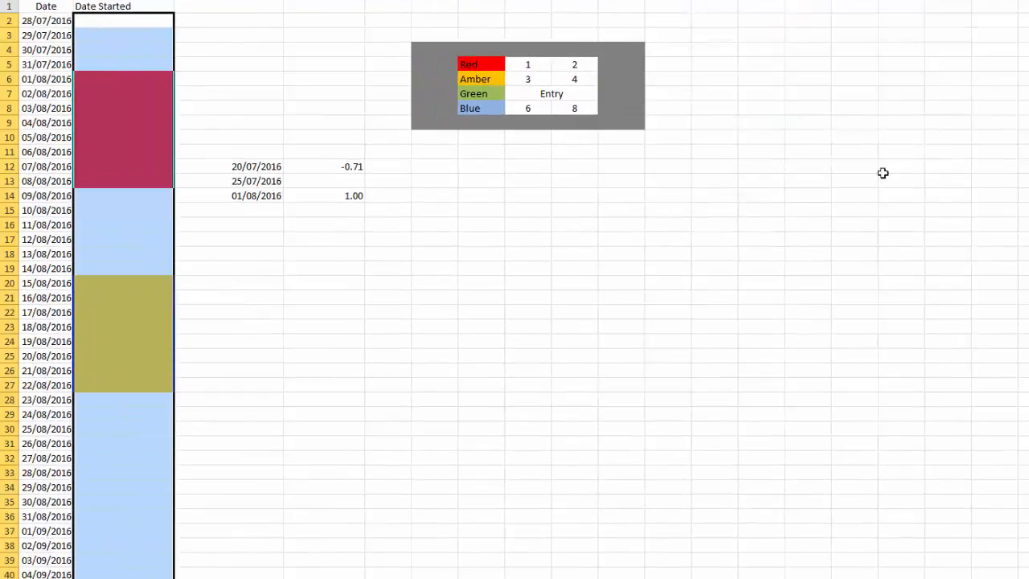
Test the green rule by entering the date 7/8/16 in cell B13, and clear that entry again
left_click(125, 221)
left_click(107, 181)
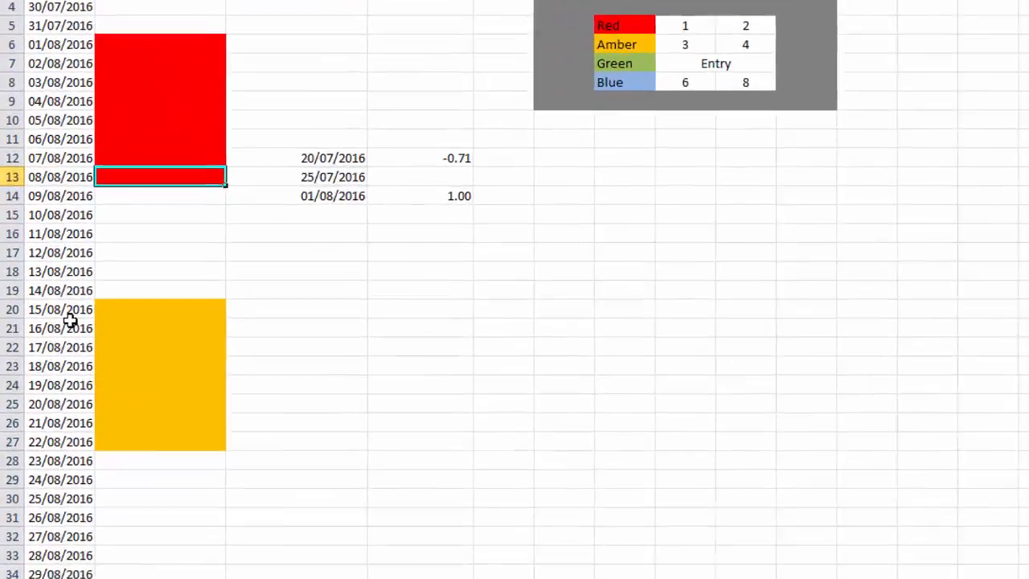
type("7/8/16")
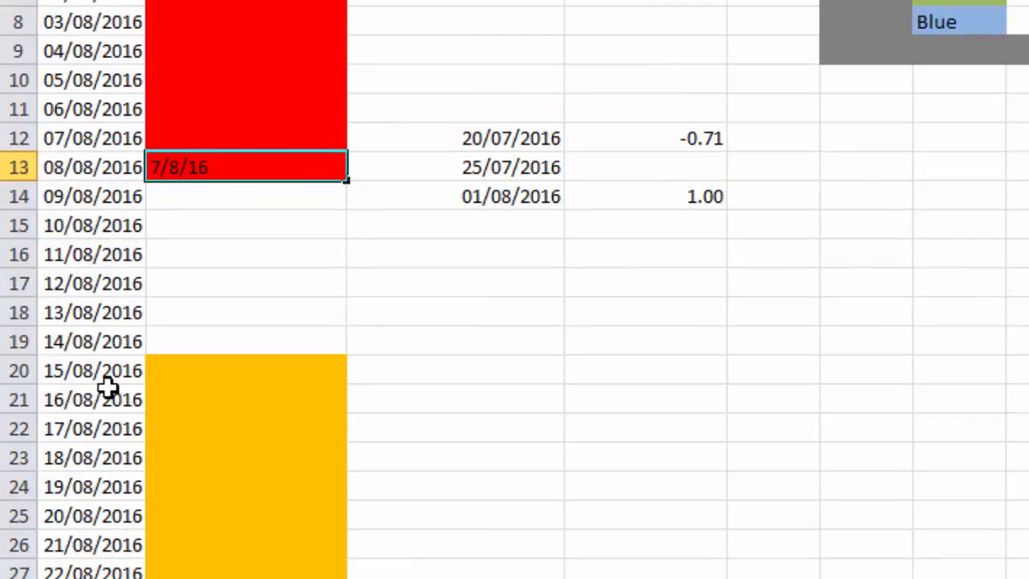
type("/08/2016")
key("Return")
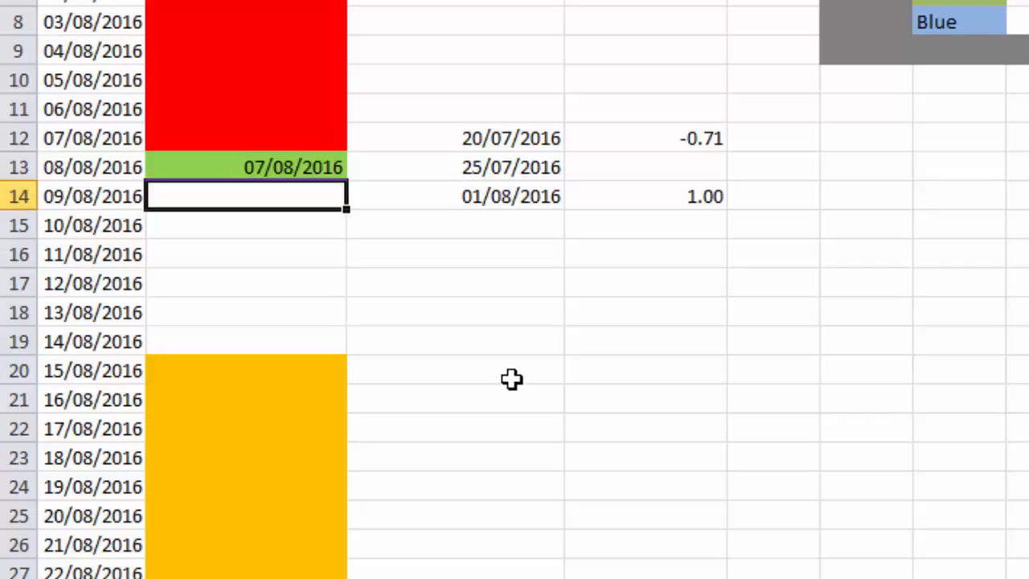
left_click(320, 161)
key("Delete")
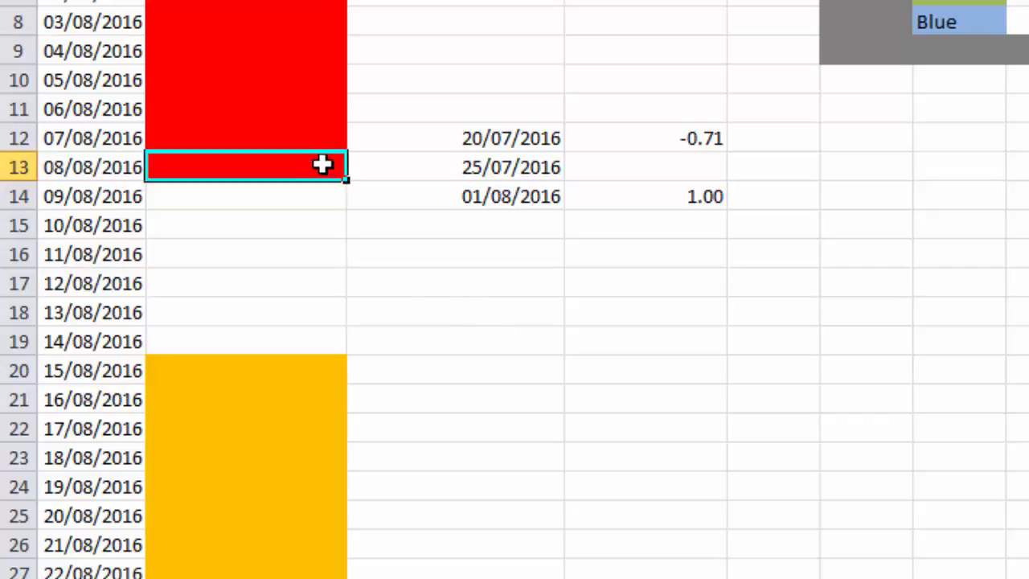
left_click(404, 255)
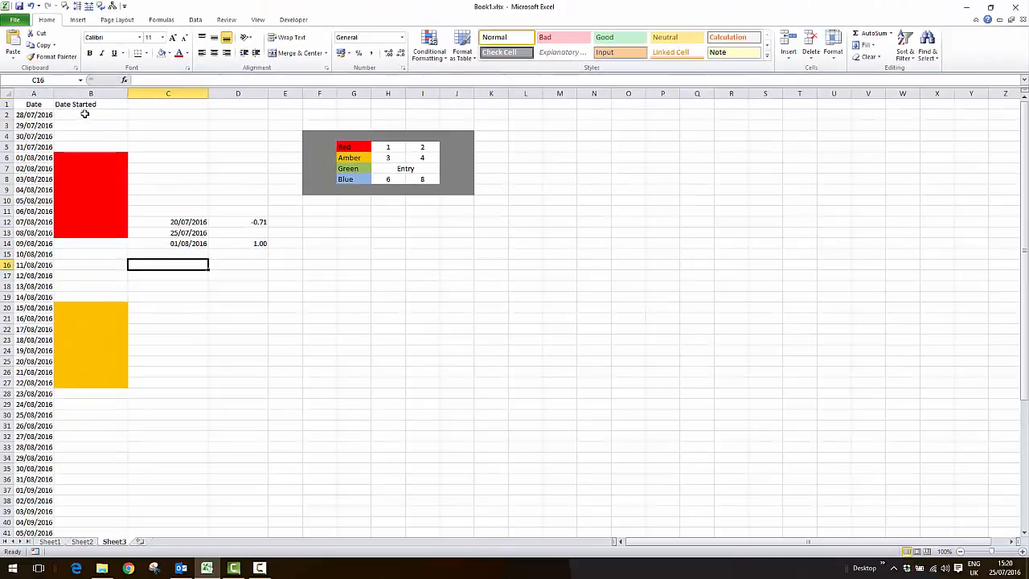
Select cells B2 to B57 and start a new conditional formatting rule that uses a formula
left_click(84, 115)
left_click_drag(83, 118, 81, 510)
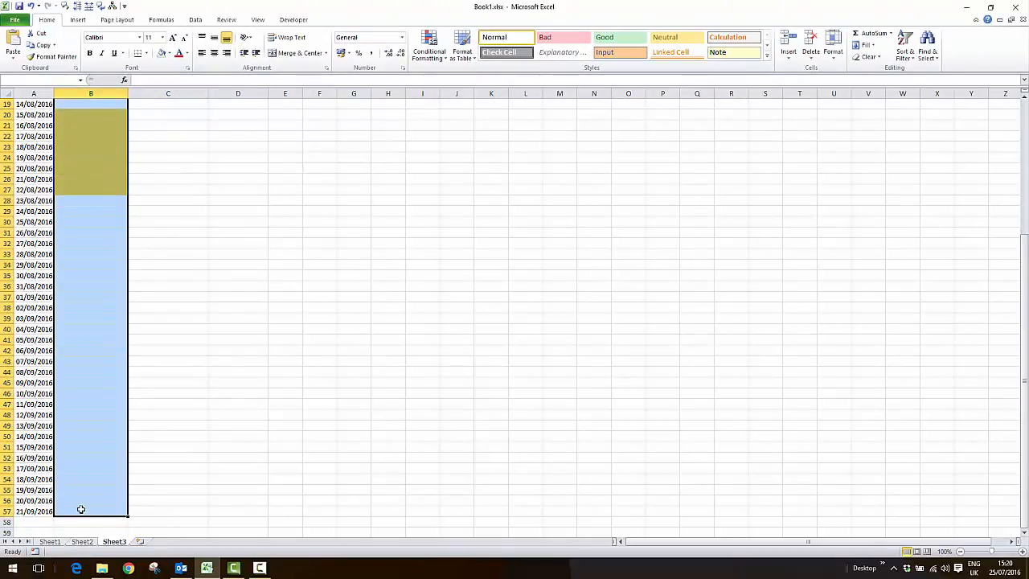
scroll(555, 317, "up", 6)
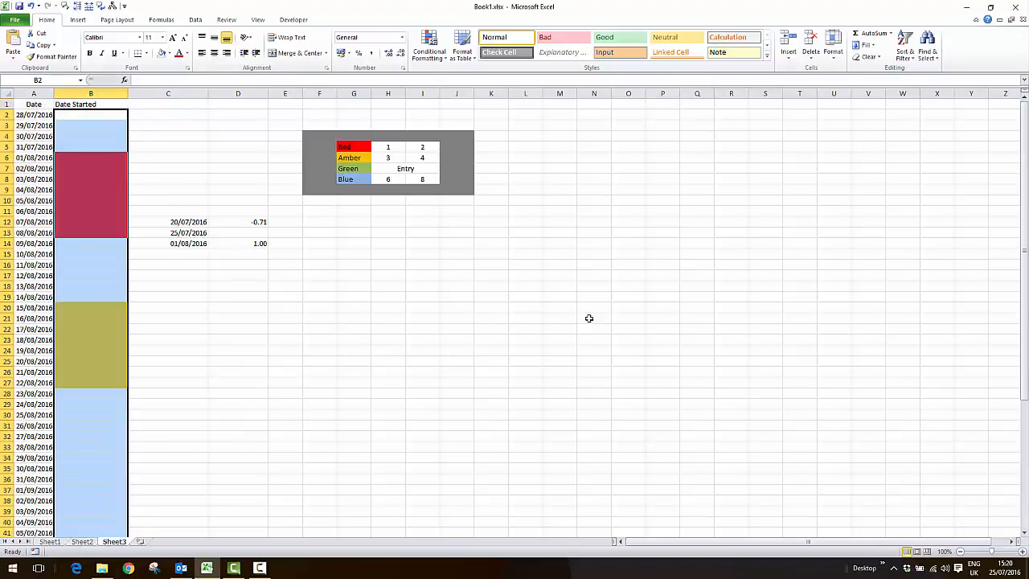
left_click(441, 61)
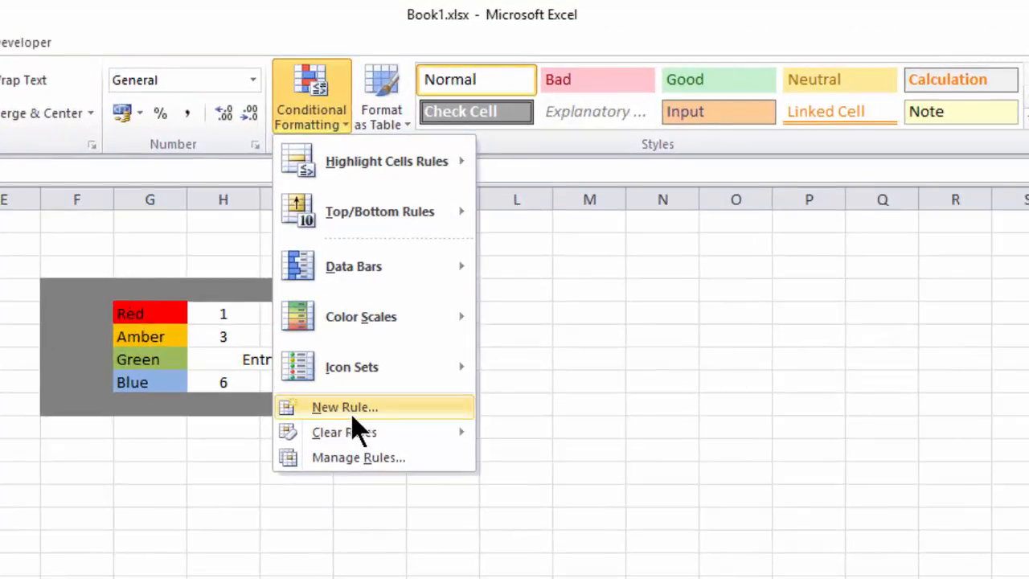
left_click(353, 412)
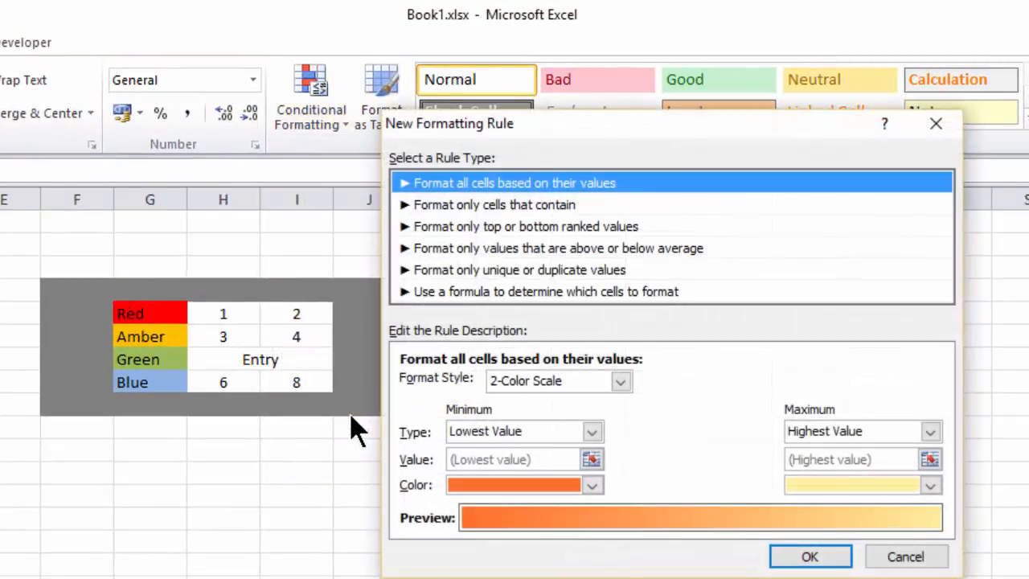
left_click(496, 293)
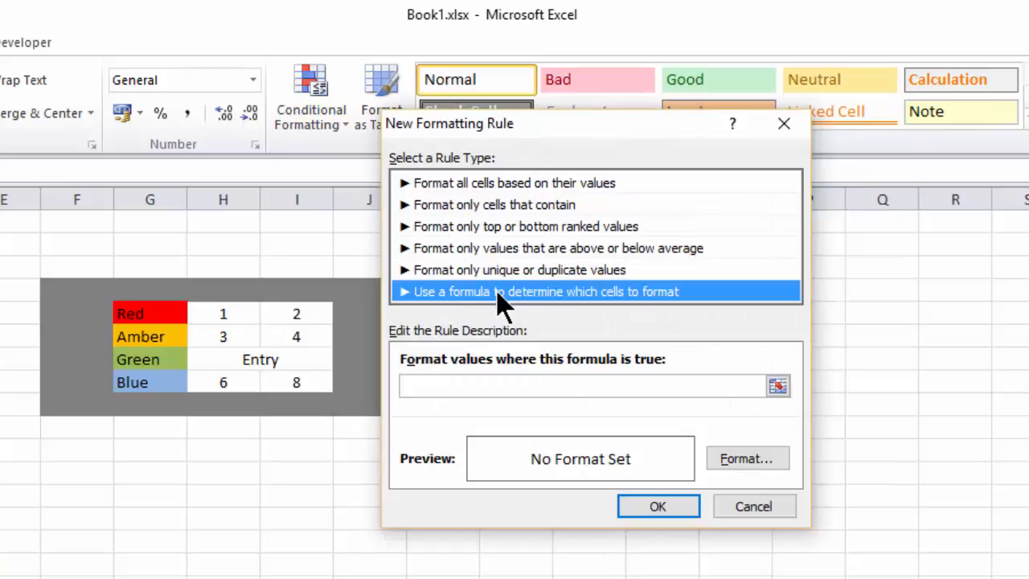
Paste the copied AND formula into the new rule and change its limits to $H$8 and $I$8
left_click(456, 383)
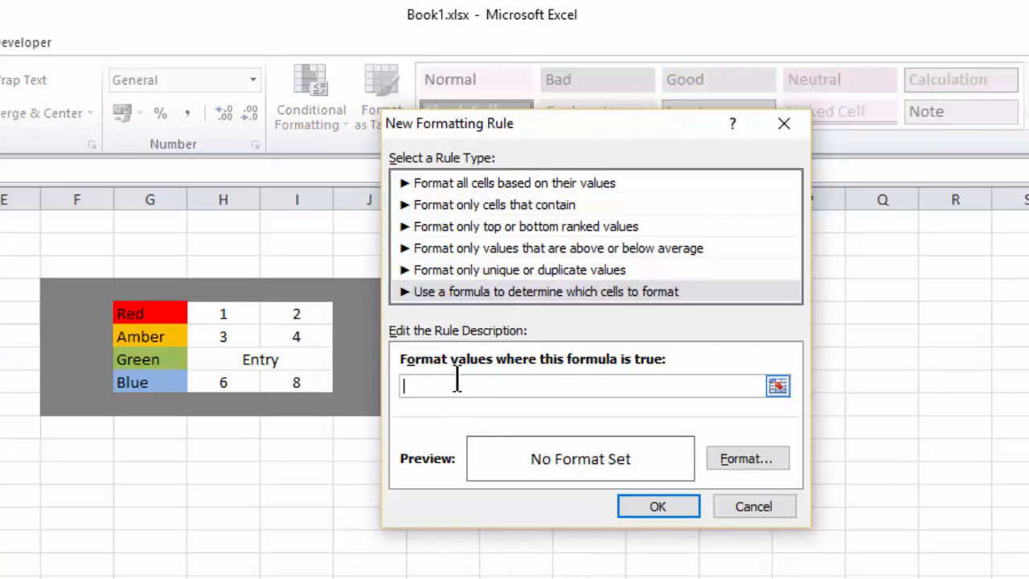
type("=AND((A2-TODAY())/7>=$H$5,(A2-TODAY())/7<=$I$5)")
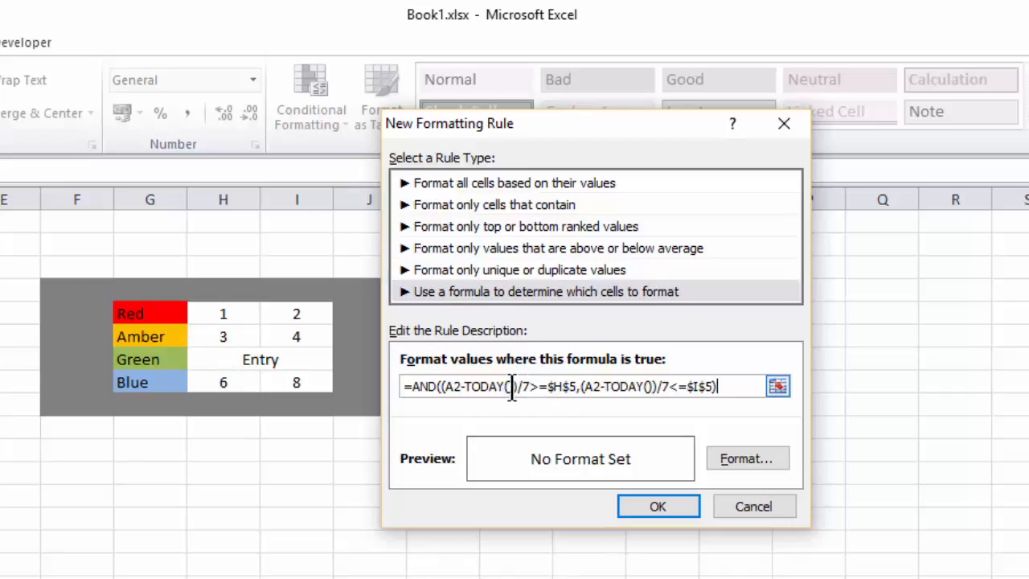
left_click(576, 387)
key("BackSpace")
type("8")
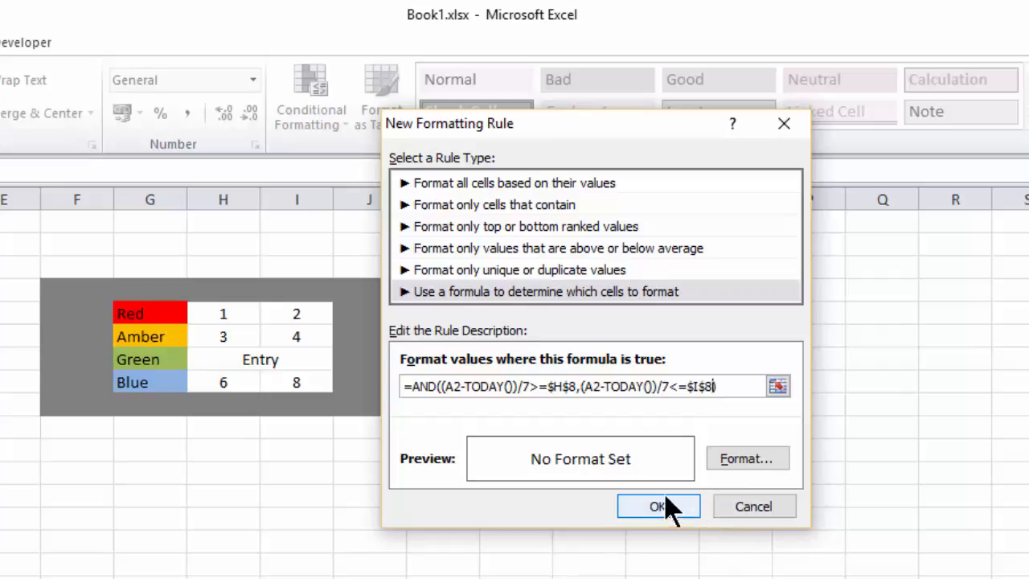
Give the formula rule a light blue background fill and apply it to the selected cells
left_click(746, 465)
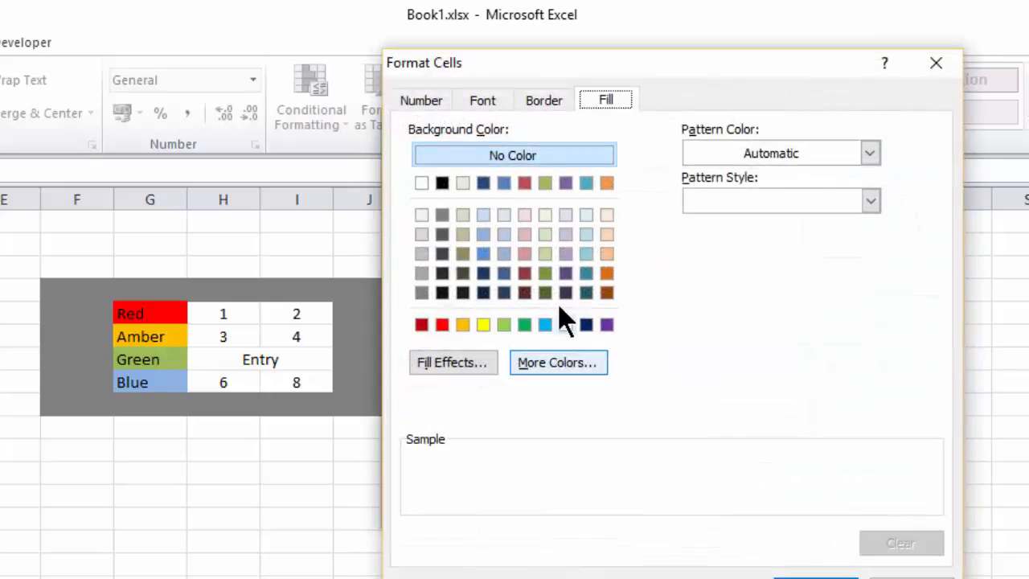
left_click(547, 326)
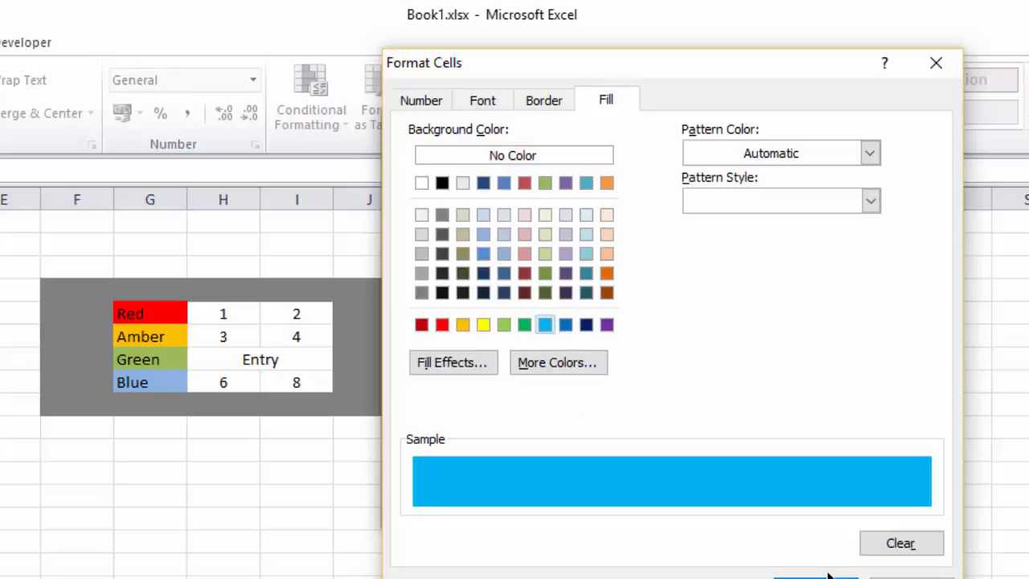
key("Return")
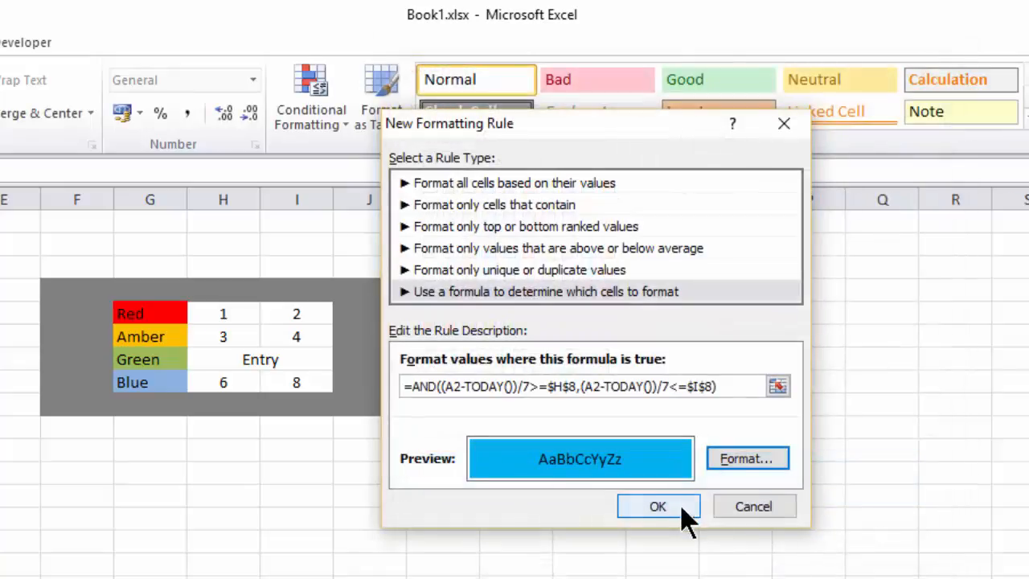
left_click(684, 513)
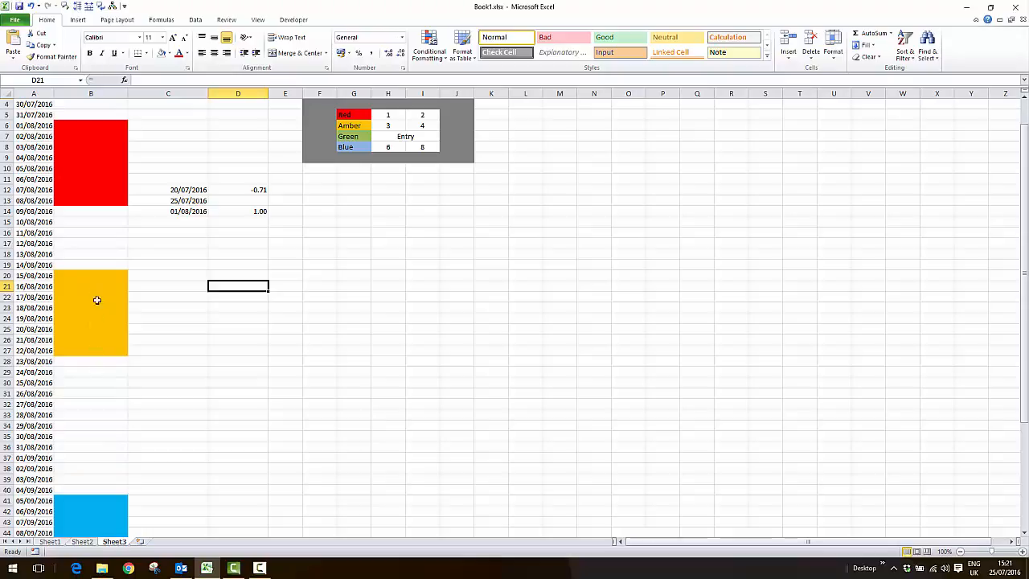
Enter the date 12/12/2016 in Date Started cell B16 to test the rule for filled cells
scroll(120, 385, "down", 3)
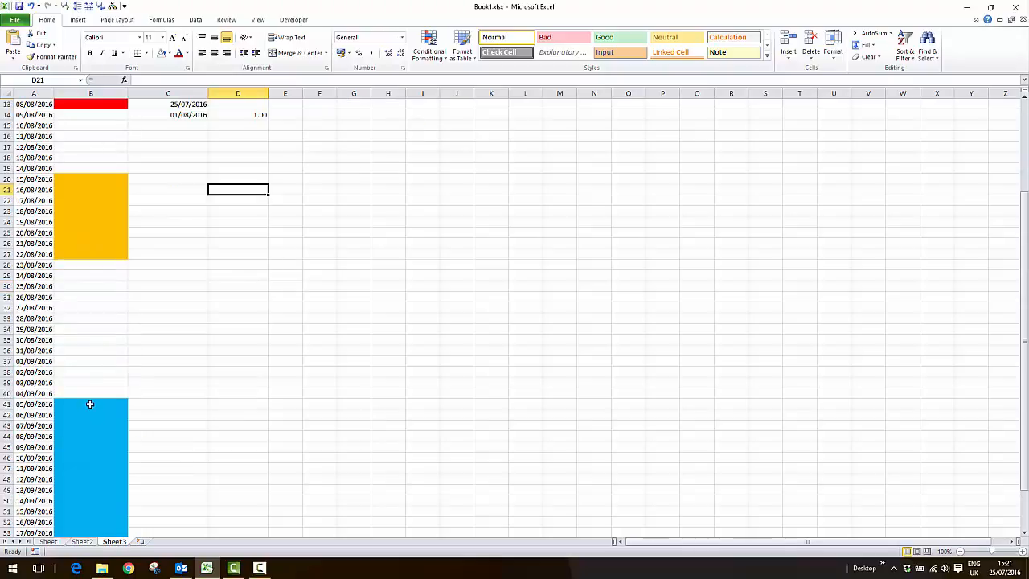
scroll(92, 404, "down", 1)
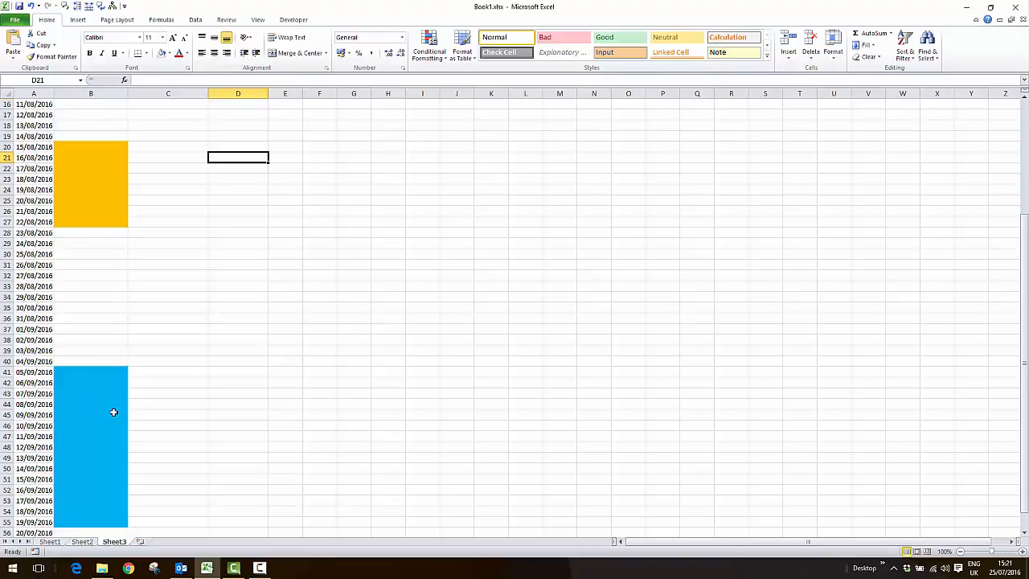
scroll(111, 404, "up", 5)
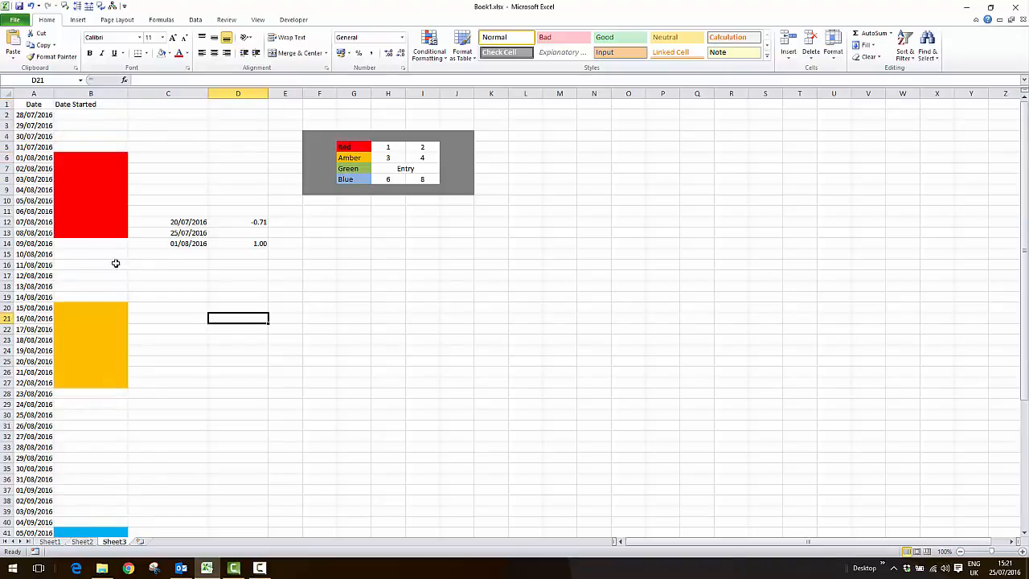
left_click(87, 268)
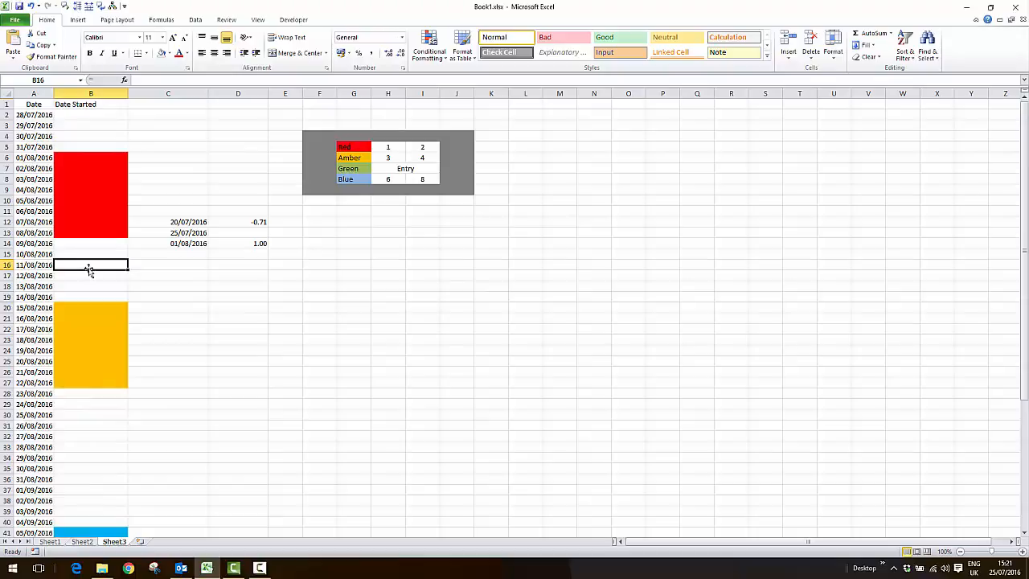
type("12/12/16")
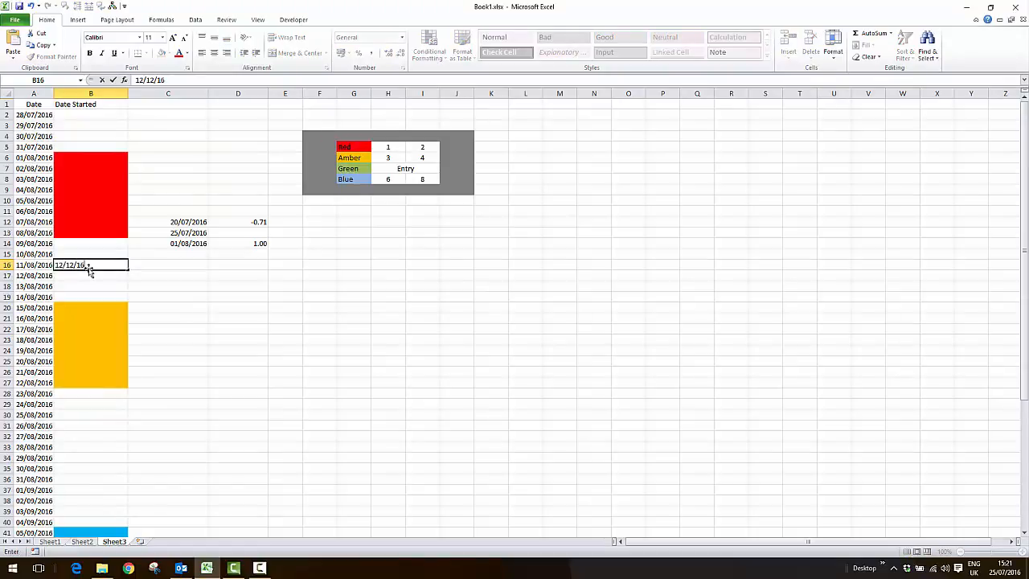
key("Return")
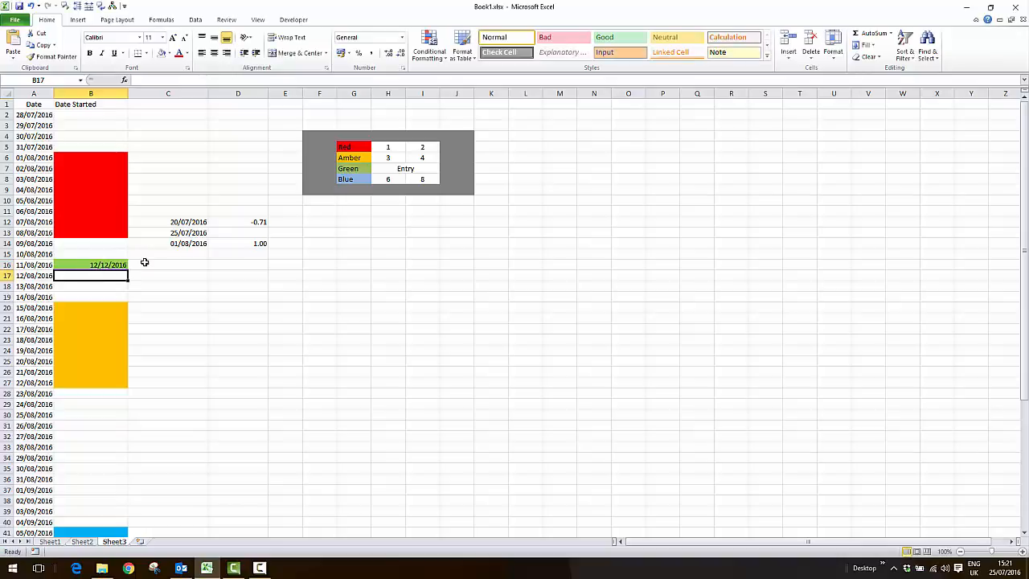